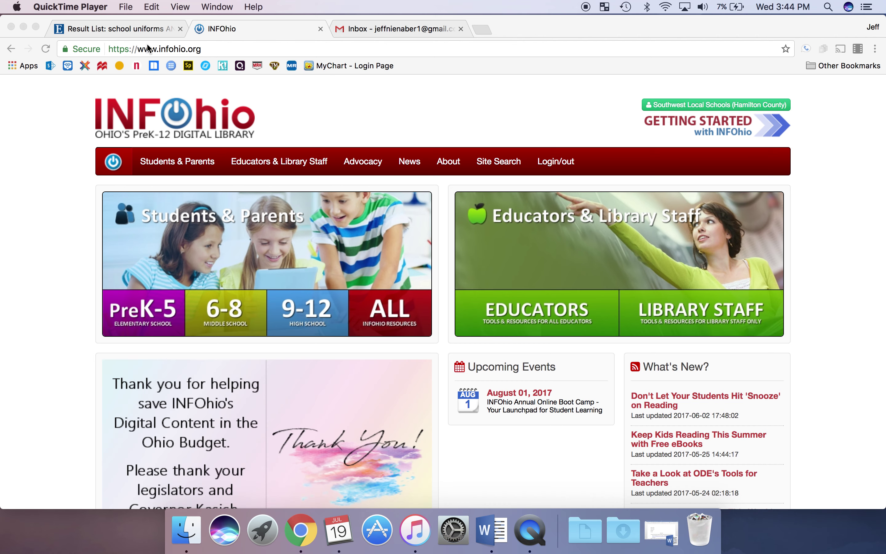
- Switch to the EBSCOhost result list and scroll through the search form and its 14 results
click(127, 29)
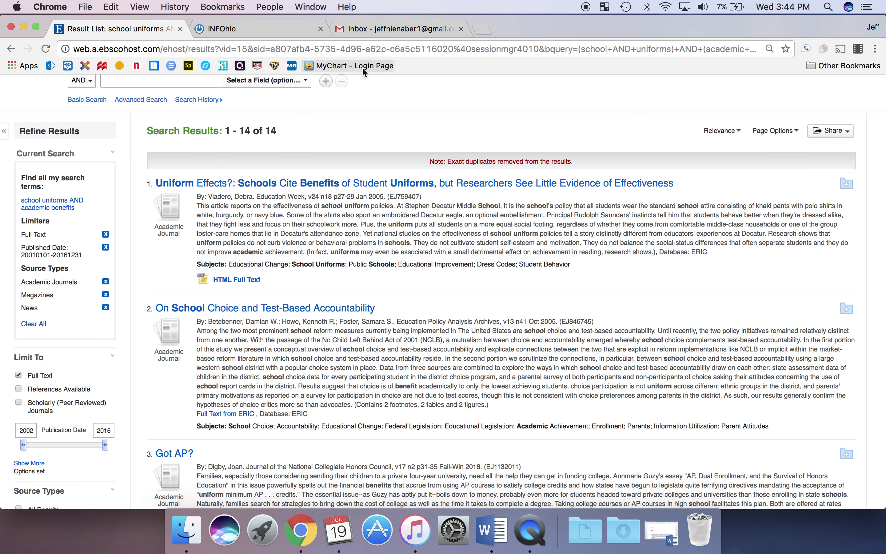
scroll(390, 148, up, 1)
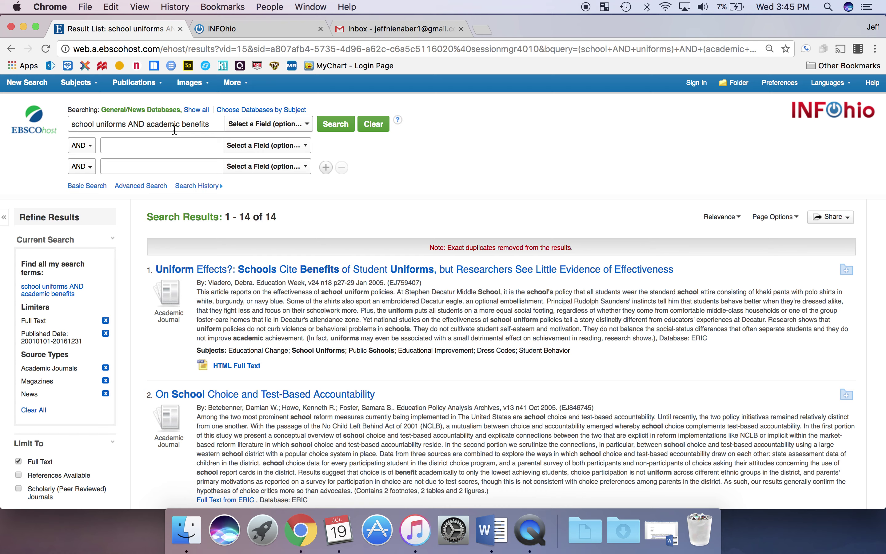
scroll(175, 131, down, 3)
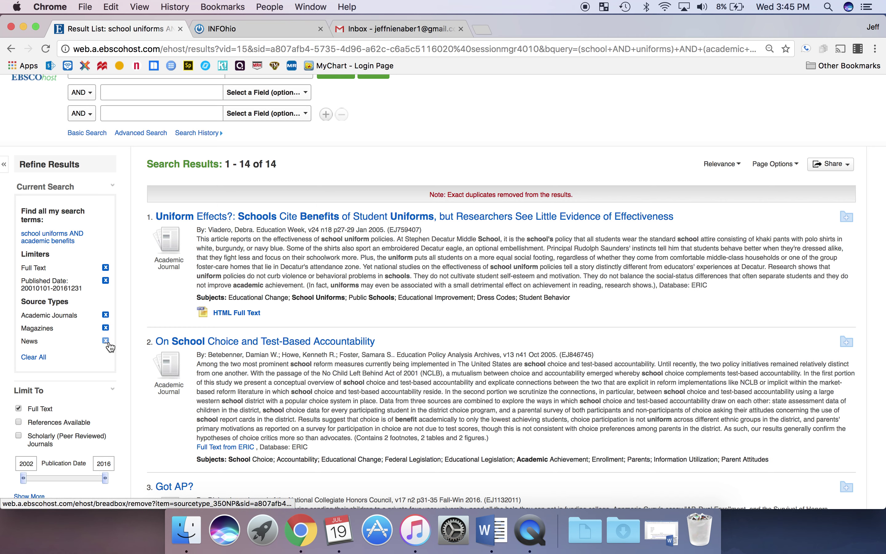
scroll(119, 321, down, 2)
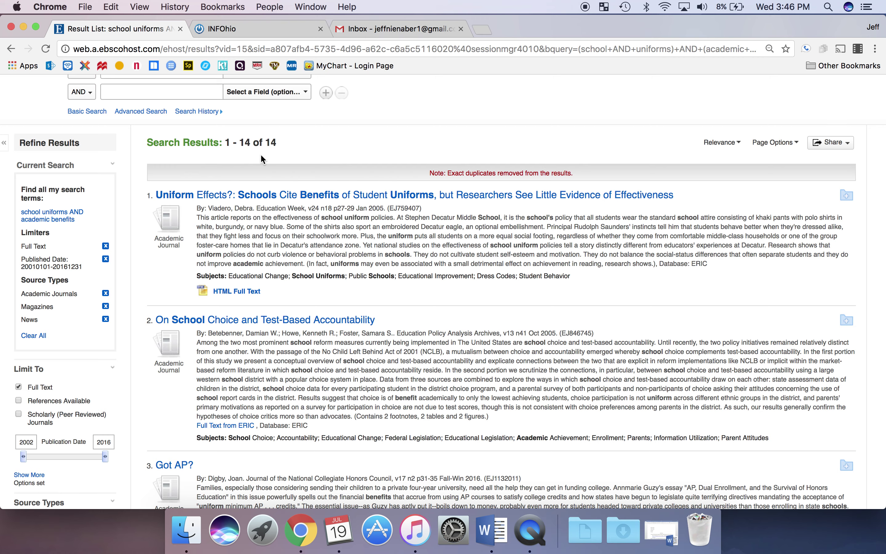
scroll(263, 159, down, 2)
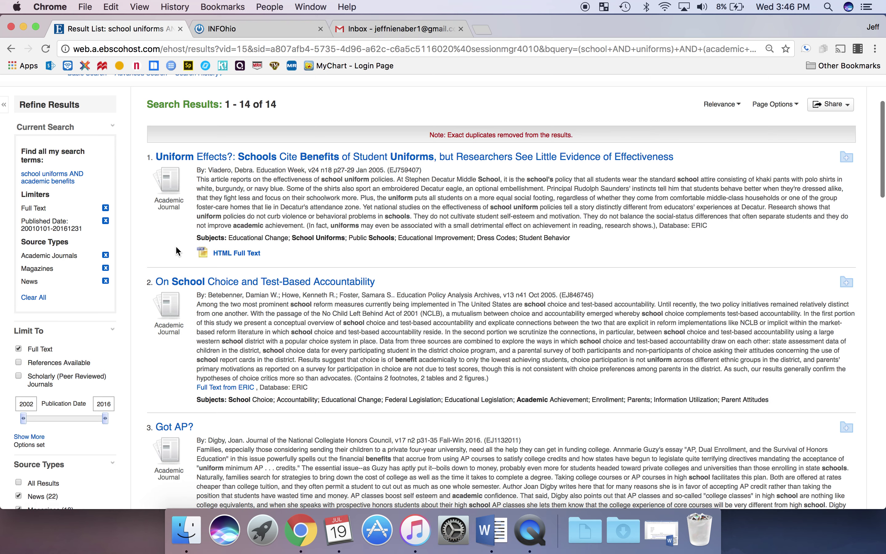
scroll(175, 245, down, 8)
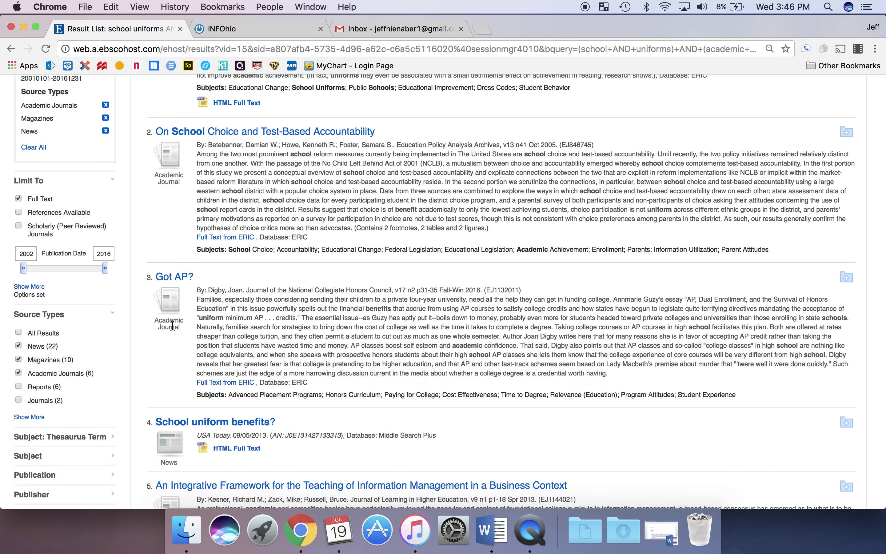
scroll(171, 329, down, 4)
scroll(171, 328, down, 11)
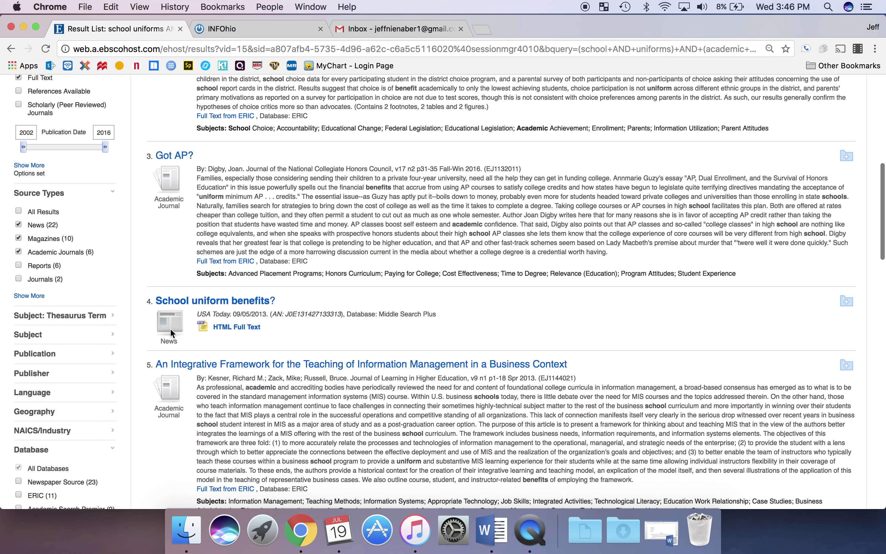
scroll(160, 438, down, 3)
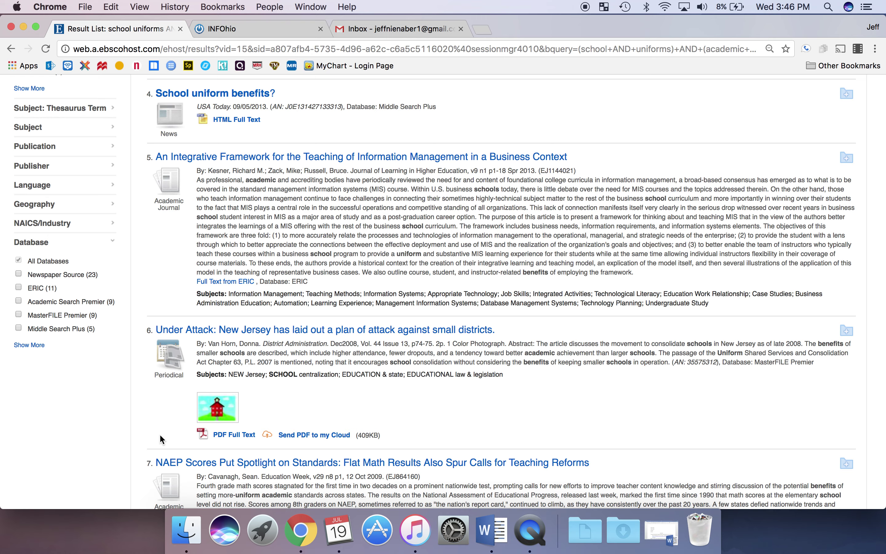
scroll(161, 438, down, 10)
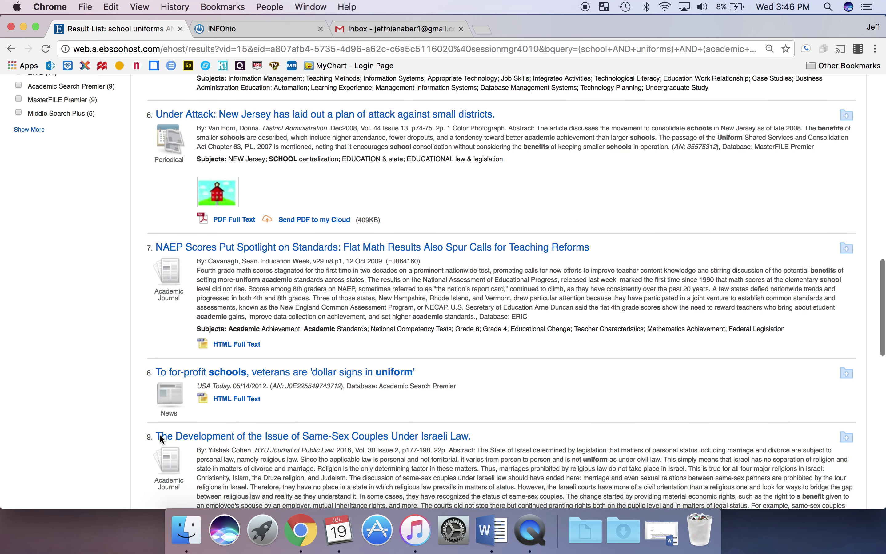
scroll(160, 436, up, 12)
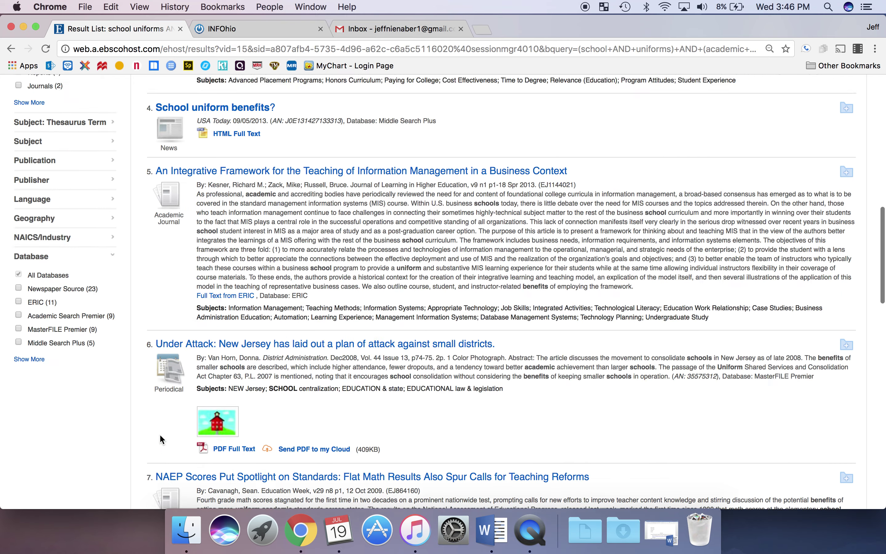
scroll(160, 434, up, 8)
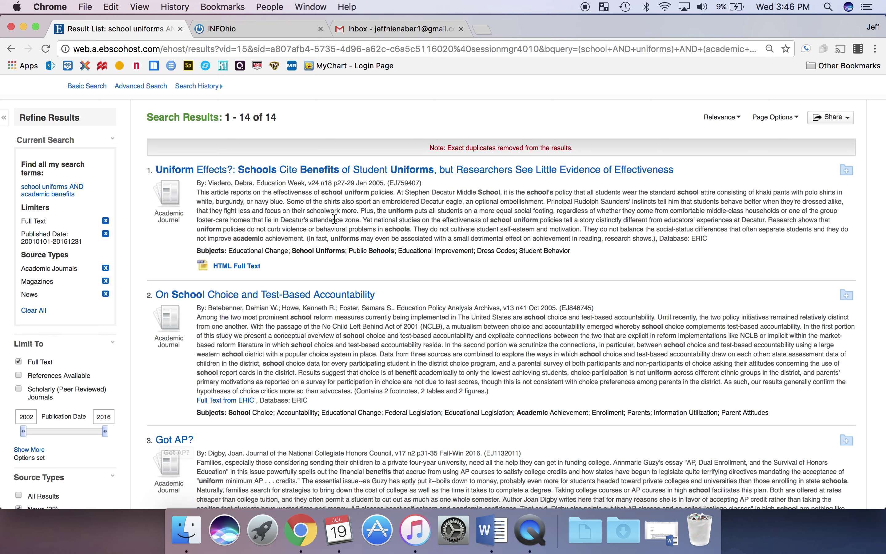
- Open the 'Uniform Effects?' Education Week record and read through its abstract
click(349, 170)
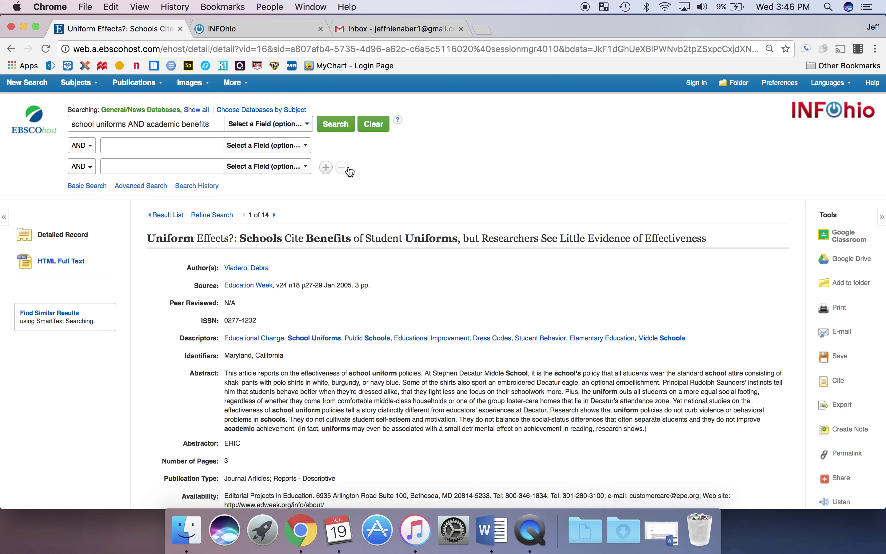
scroll(466, 263, down, 2)
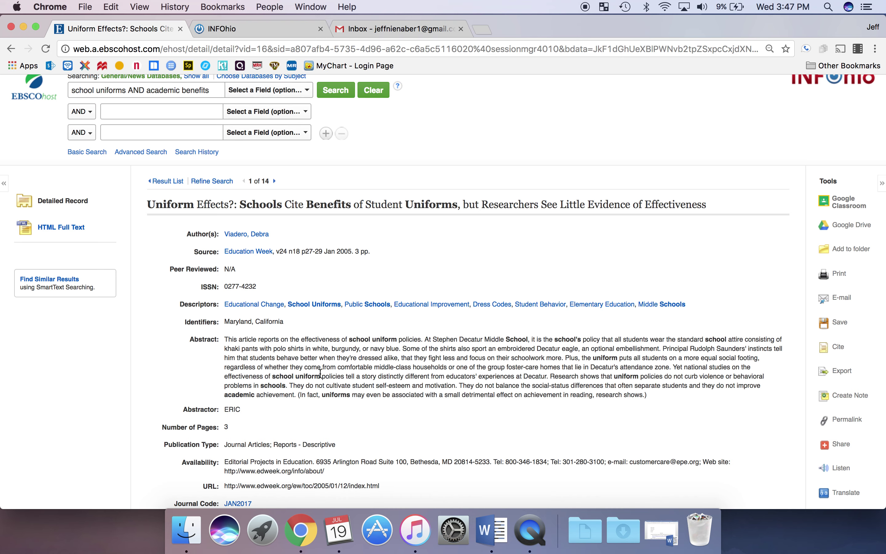
scroll(320, 373, down, 3)
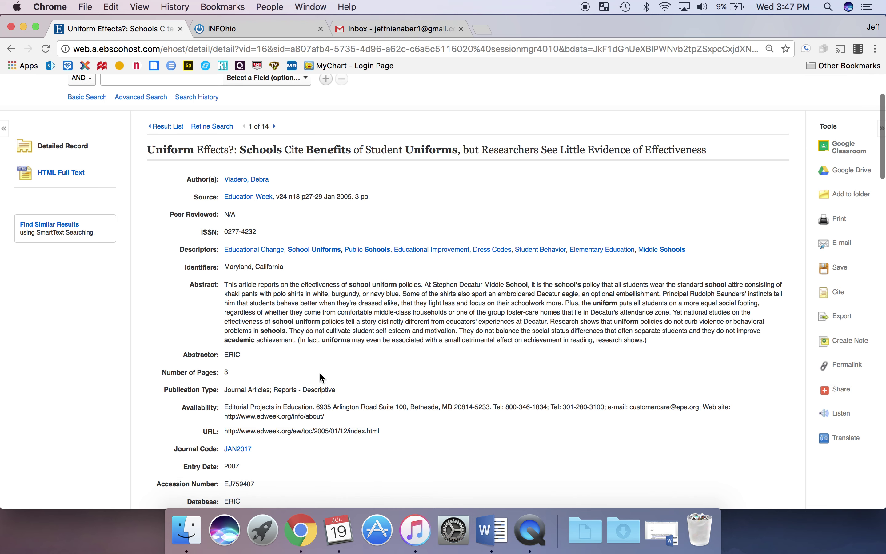
scroll(321, 374, down, 6)
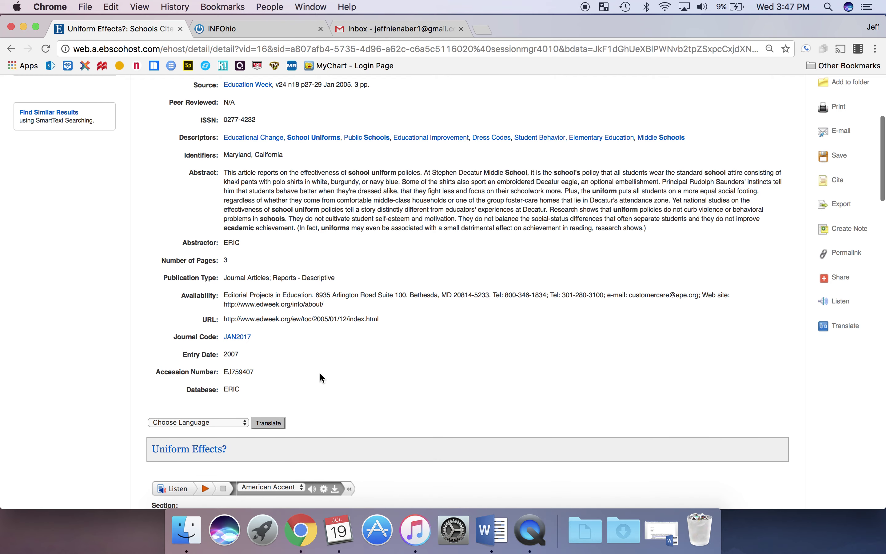
scroll(319, 371, up, 6)
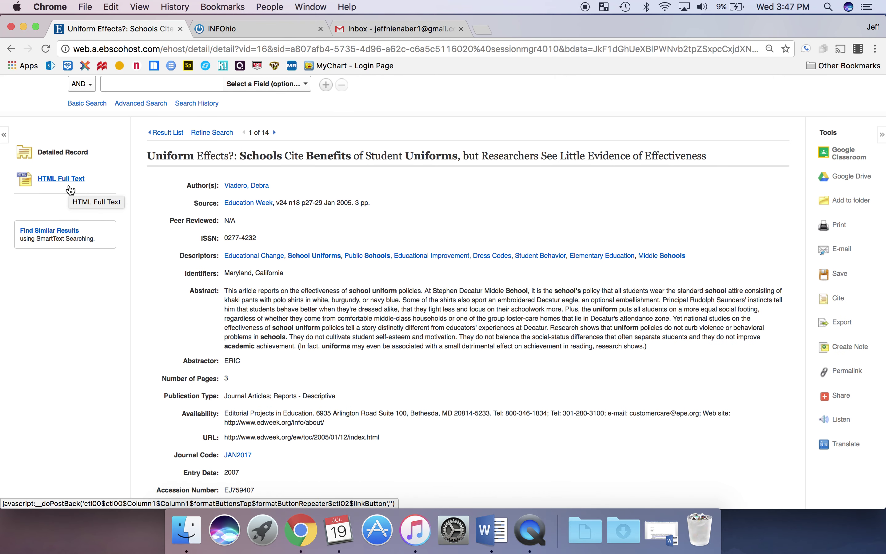
scroll(456, 386, up, 2)
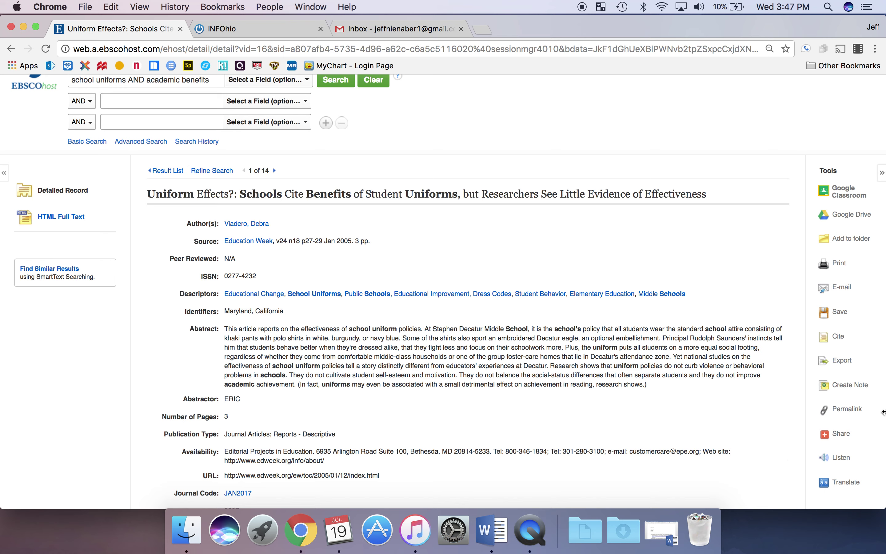
- E-mail the 'Uniform Effects?' record to your own address with MLA citation format
click(841, 287)
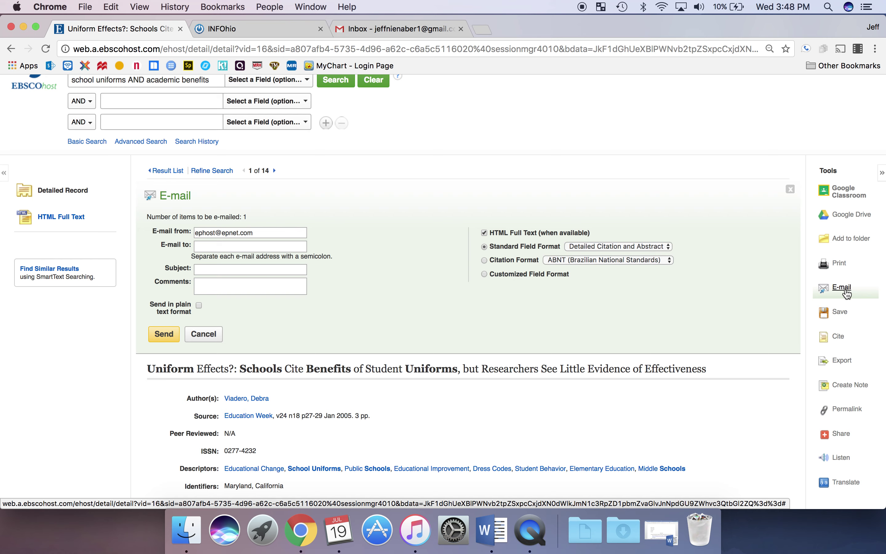
click(304, 249)
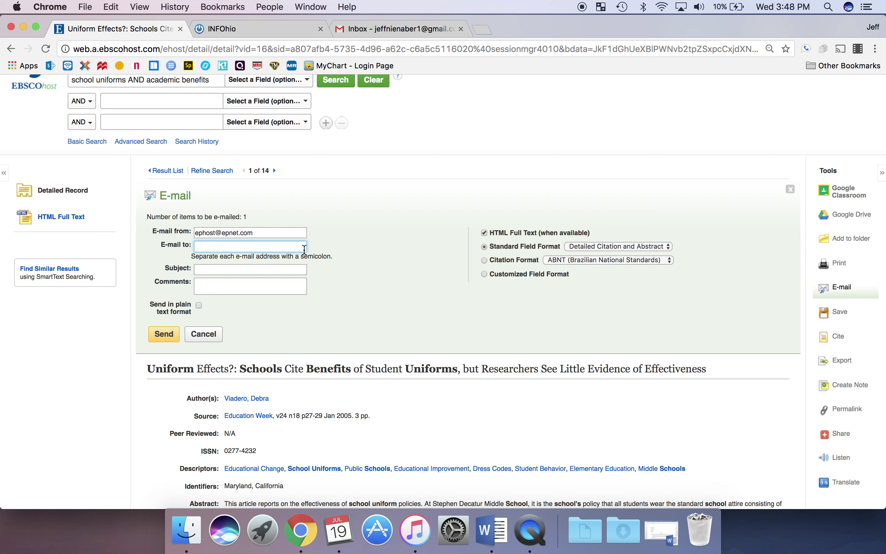
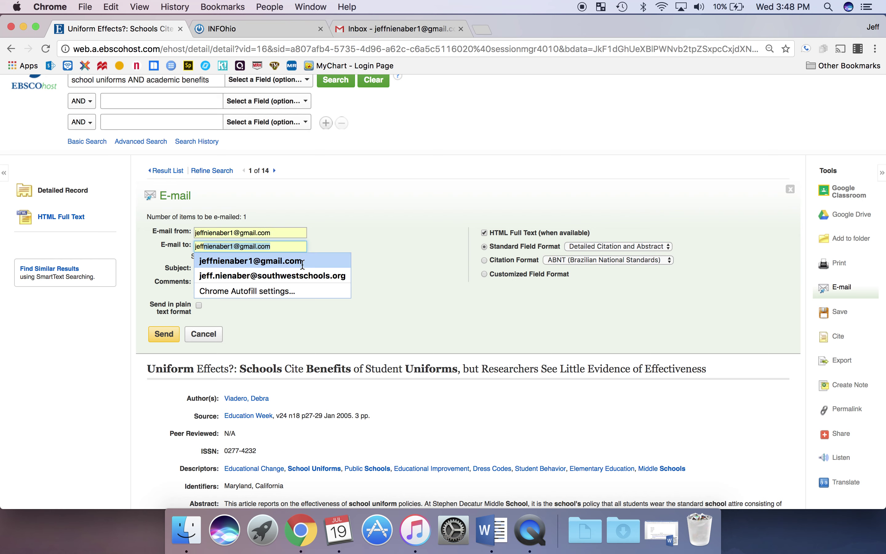
click(302, 261)
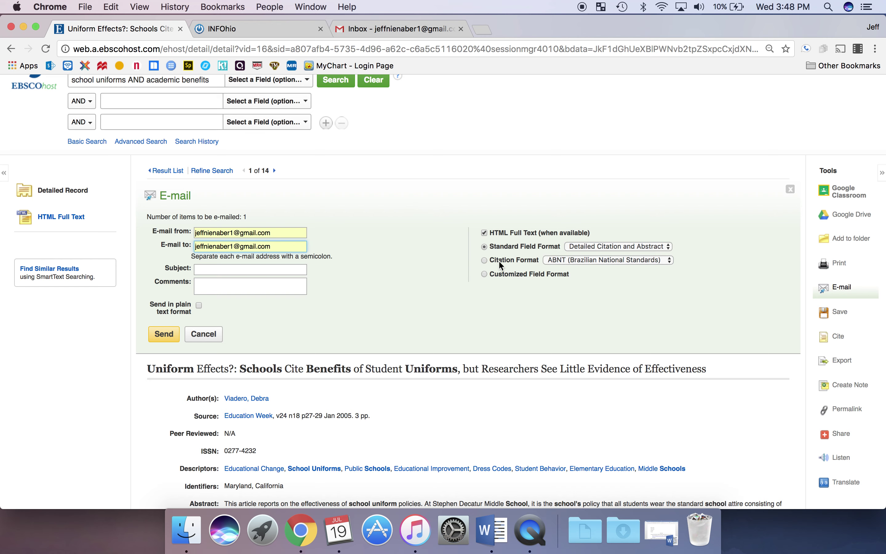
click(484, 260)
click(669, 261)
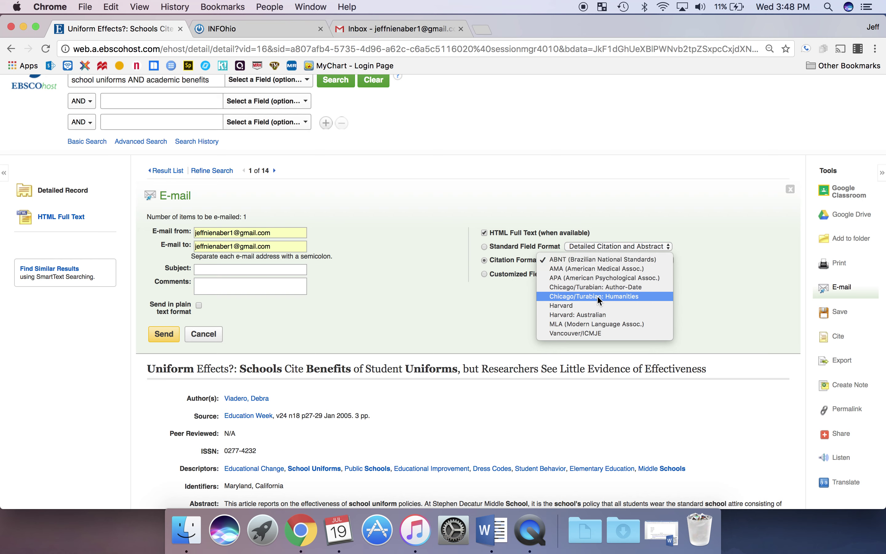
click(600, 324)
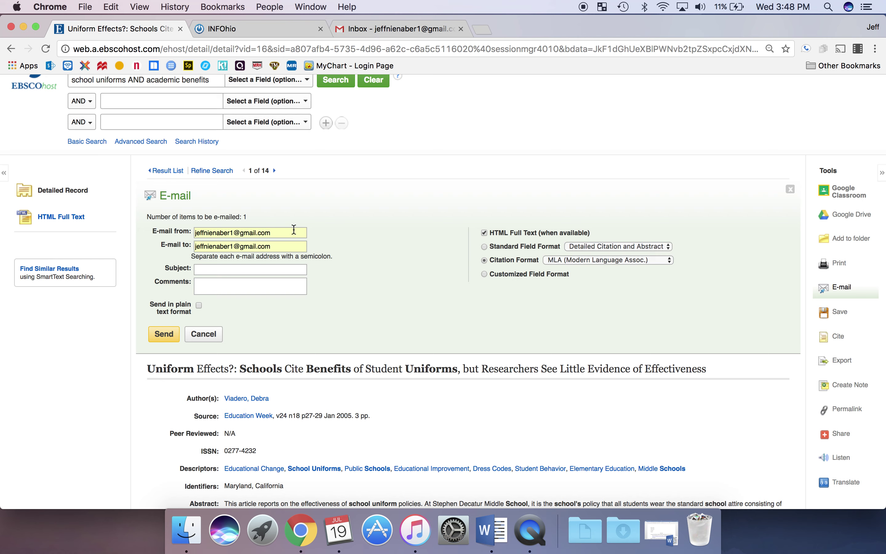
click(158, 336)
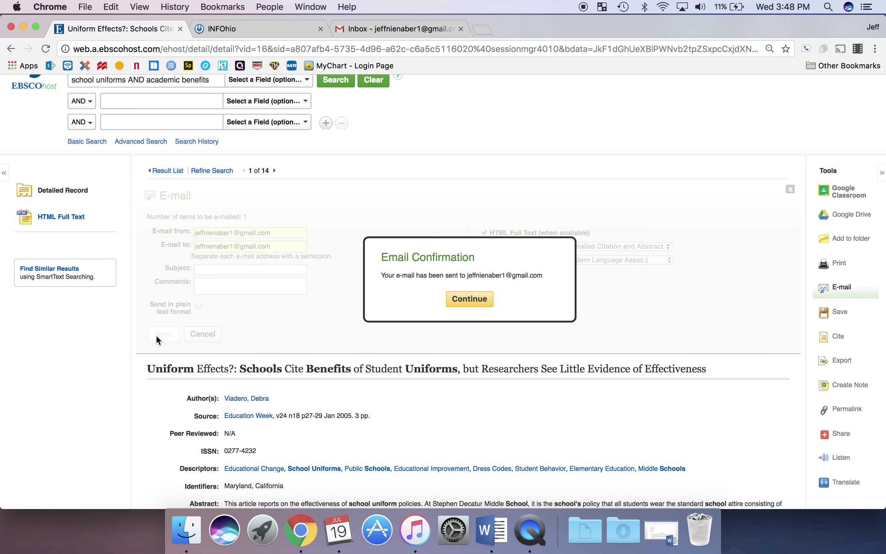
click(485, 298)
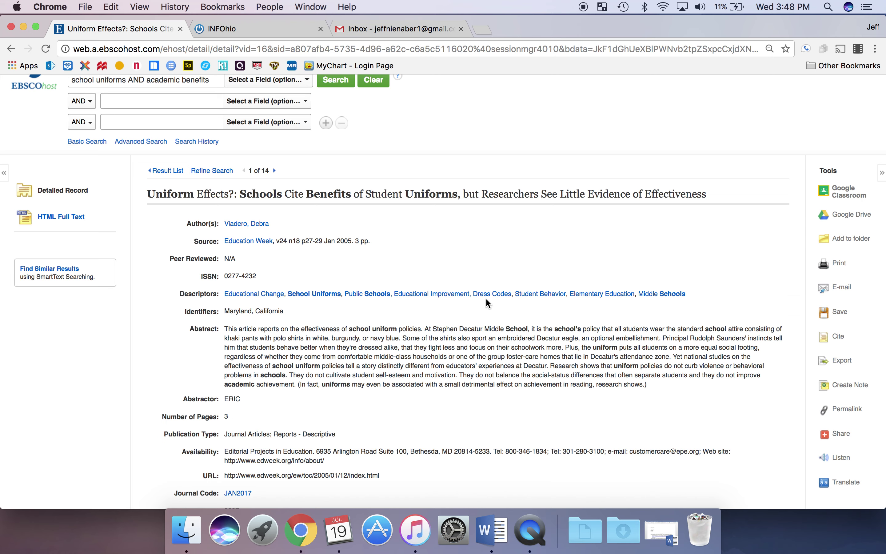
- Create a new blank Word document
click(492, 530)
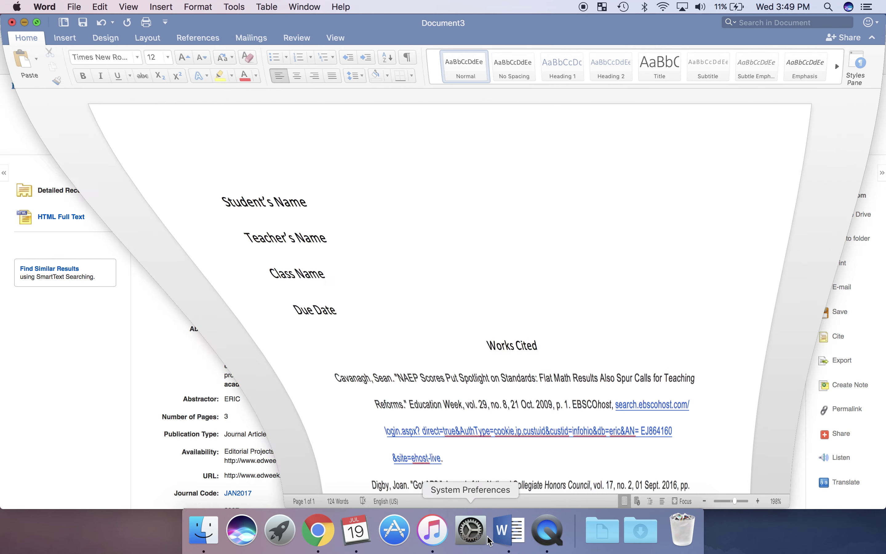
click(74, 7)
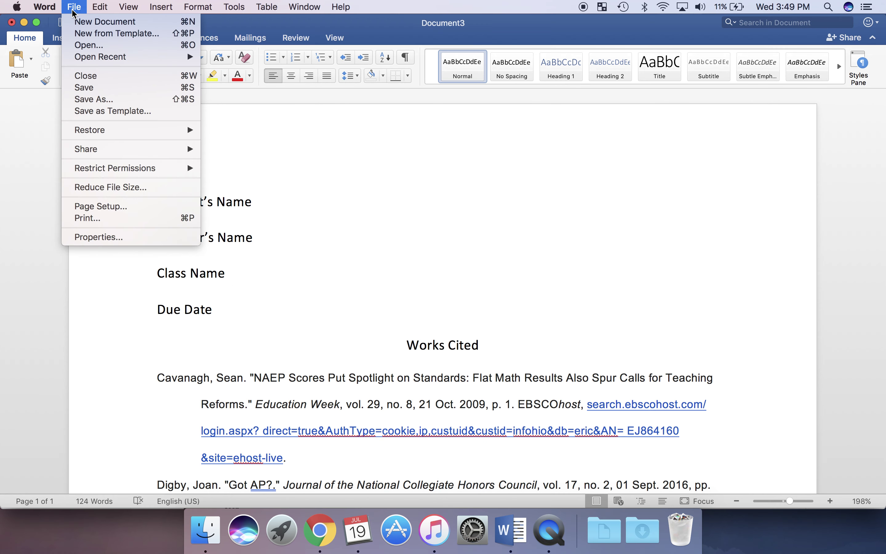
click(98, 31)
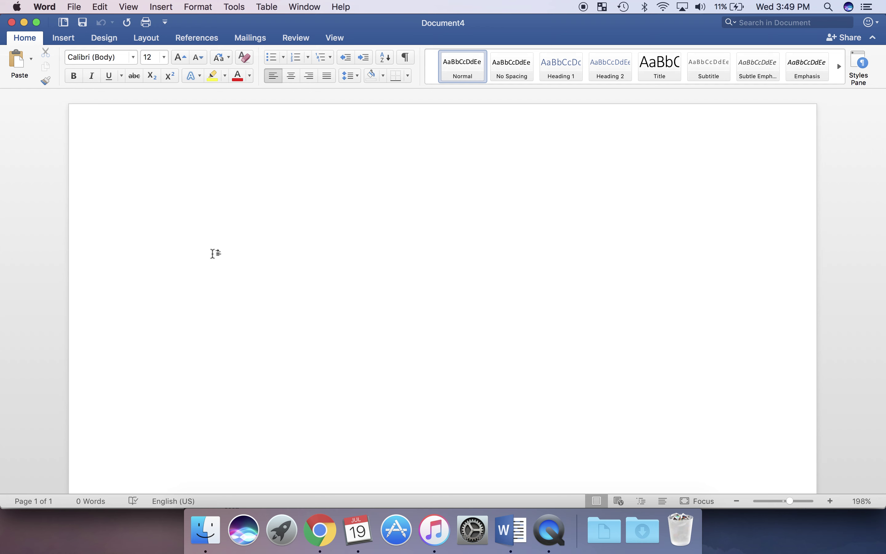
- Type 'Student Name', 'Teacher Name', 'Class Name' and 'Due Date' on separate lines
text(NAme)
key(Left)
key(Left)
key(Left)
key(Left)
key(Left)
text(S)
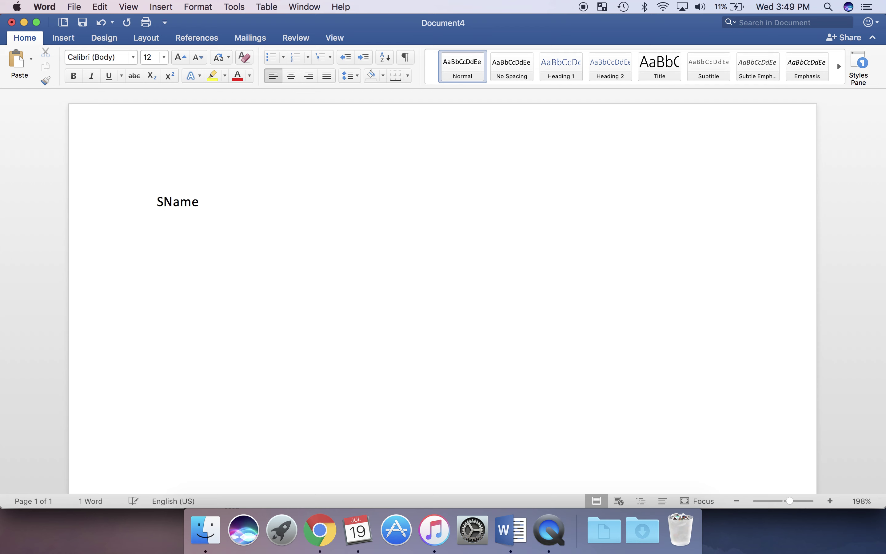
text(tudent)
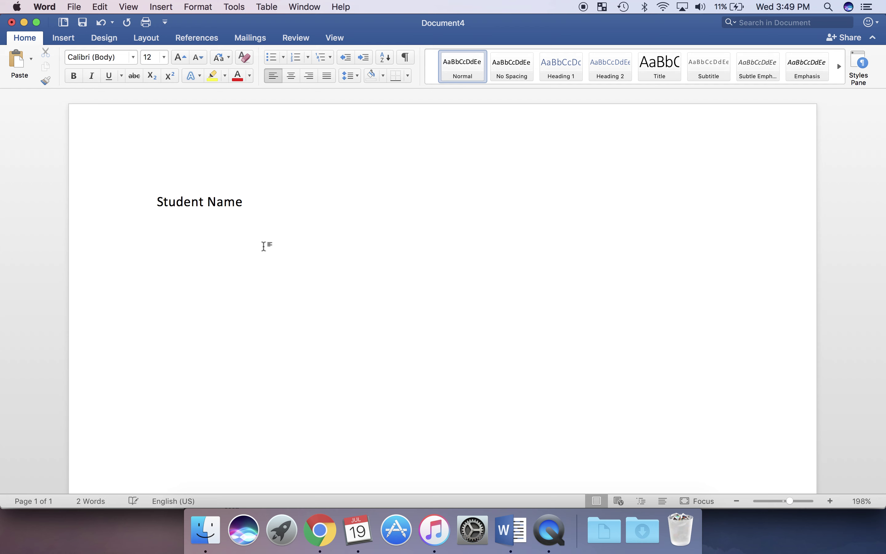
click(258, 200)
key(Return)
text(Teacher Name)
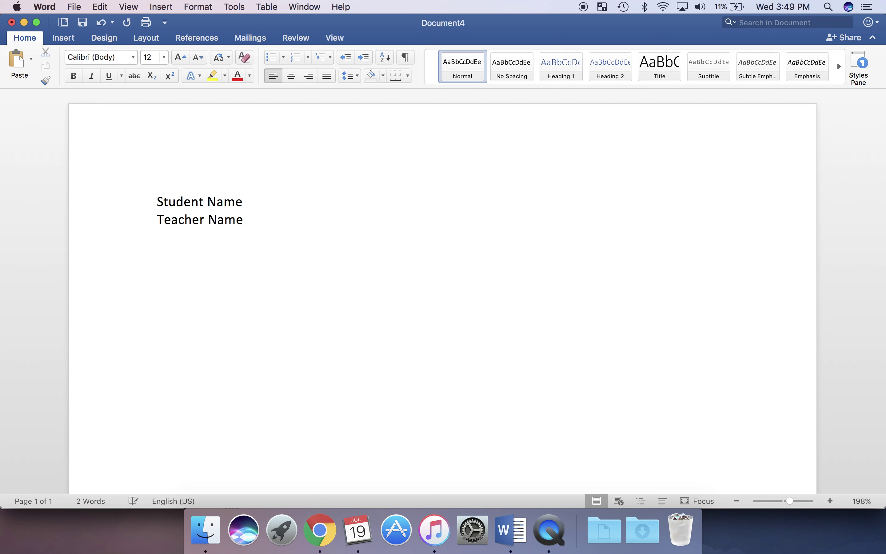
key(Return)
text(Class Name)
key(Return)
text(Due Date)
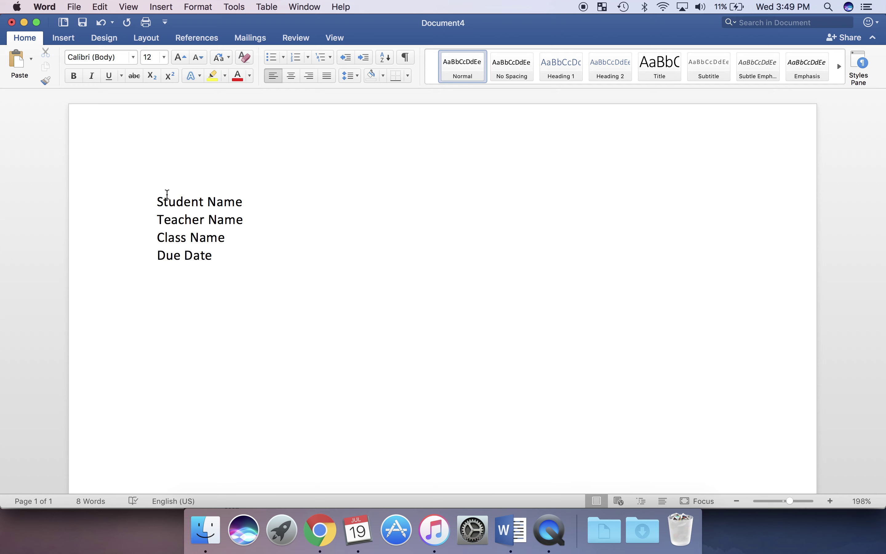
- Give the four heading lines 2.0 line spacing with no extra paragraph space
click(158, 201)
drag(158, 201, 218, 253)
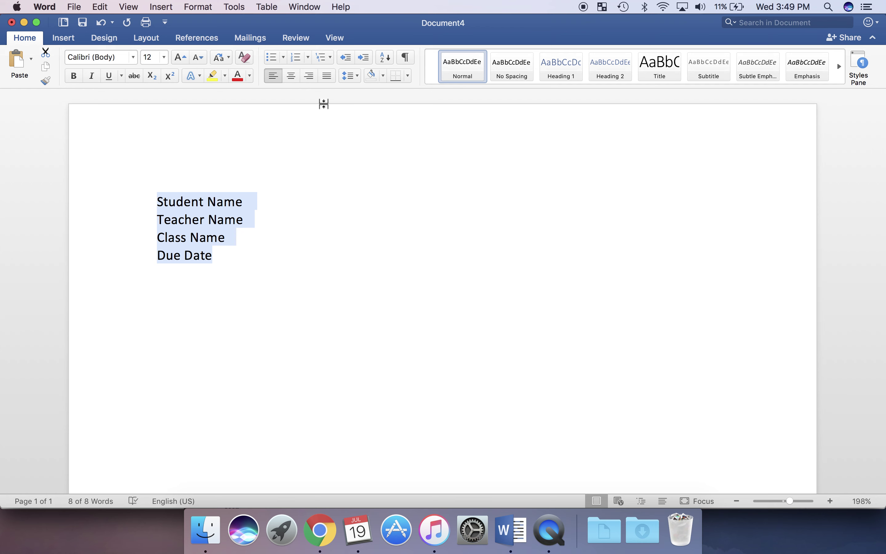
click(352, 78)
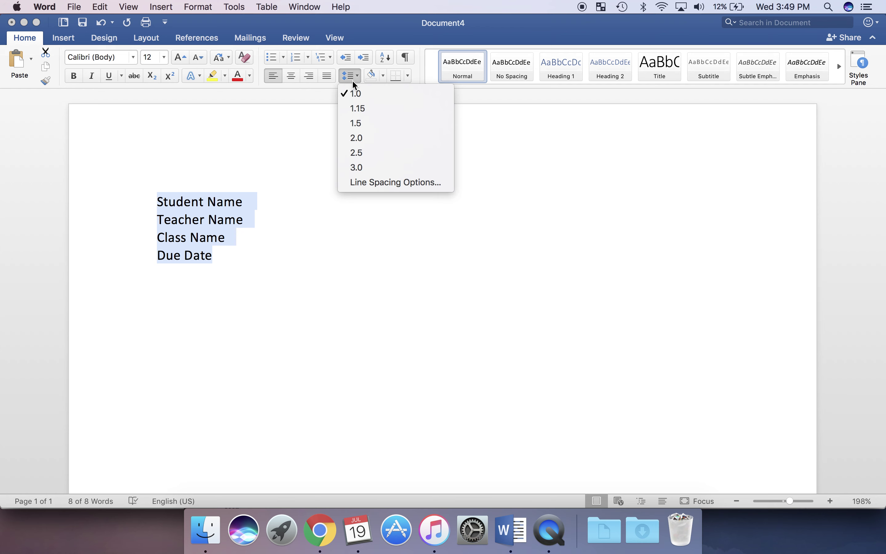
click(362, 137)
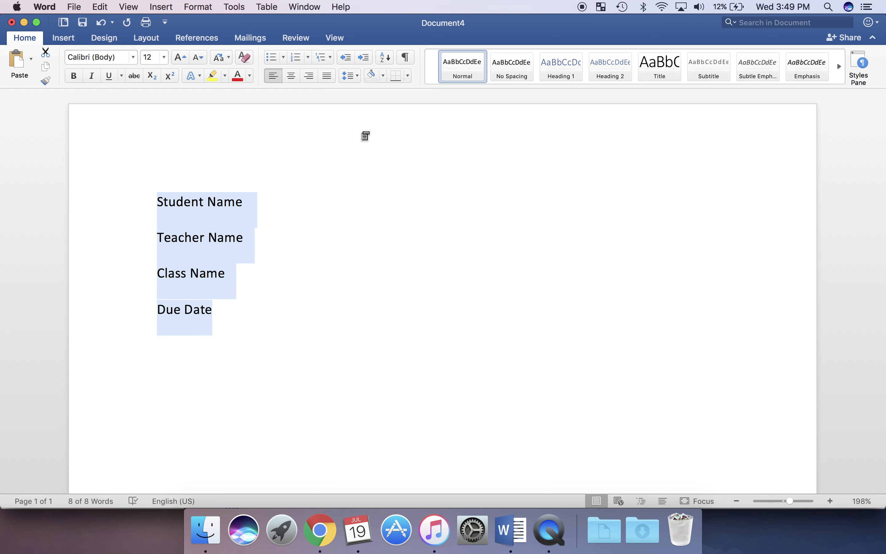
click(358, 79)
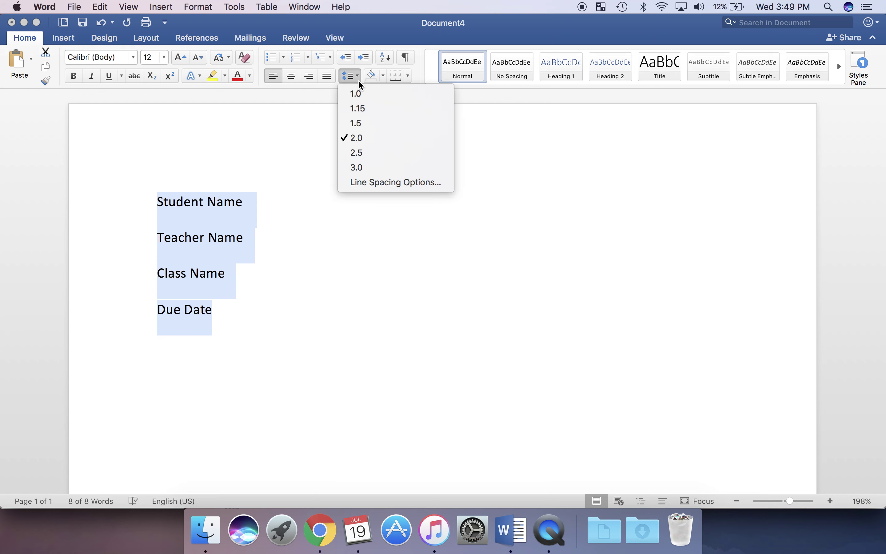
click(371, 182)
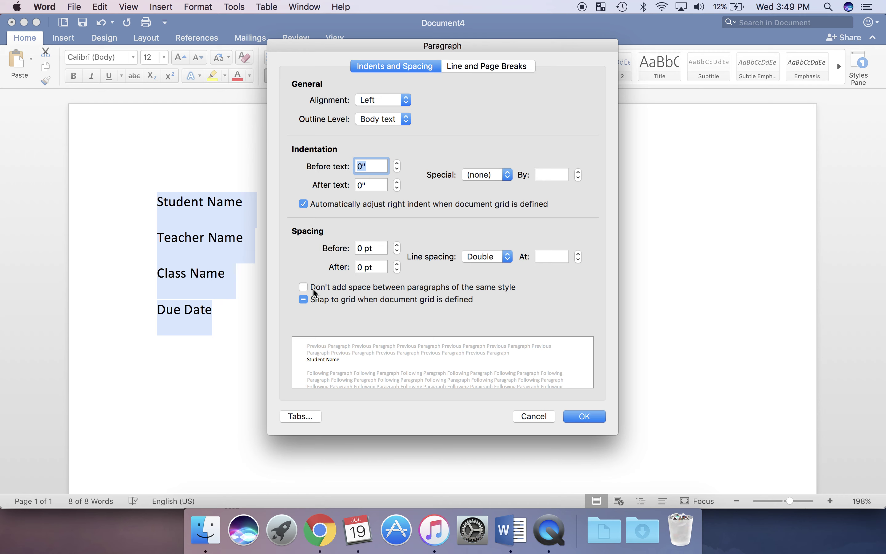
click(587, 417)
click(313, 315)
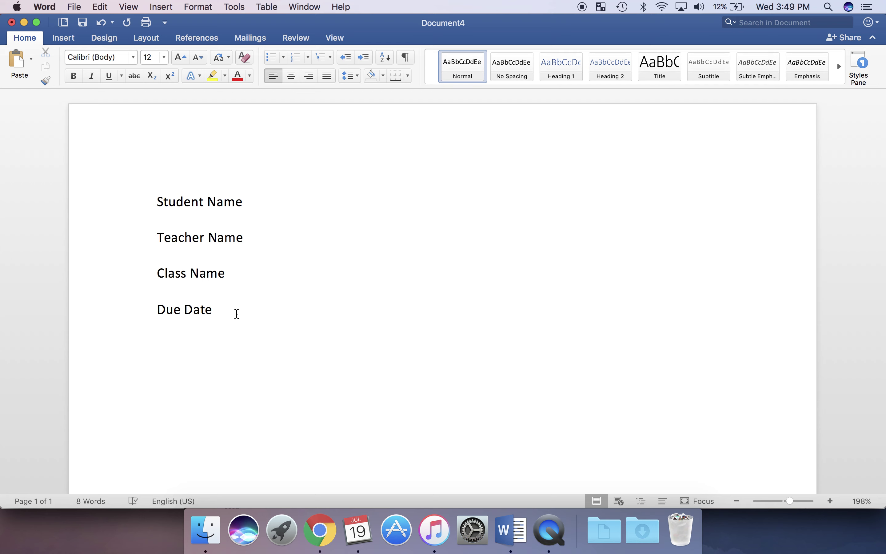
key(Return)
- Add a centred 'Works Cited' title with a left-aligned empty line below it
click(291, 76)
text(W)
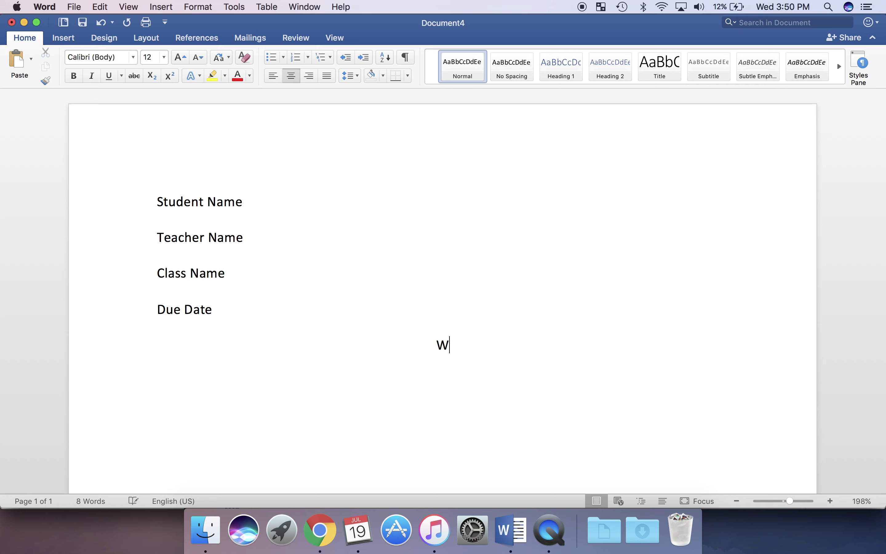
text(orks Cited)
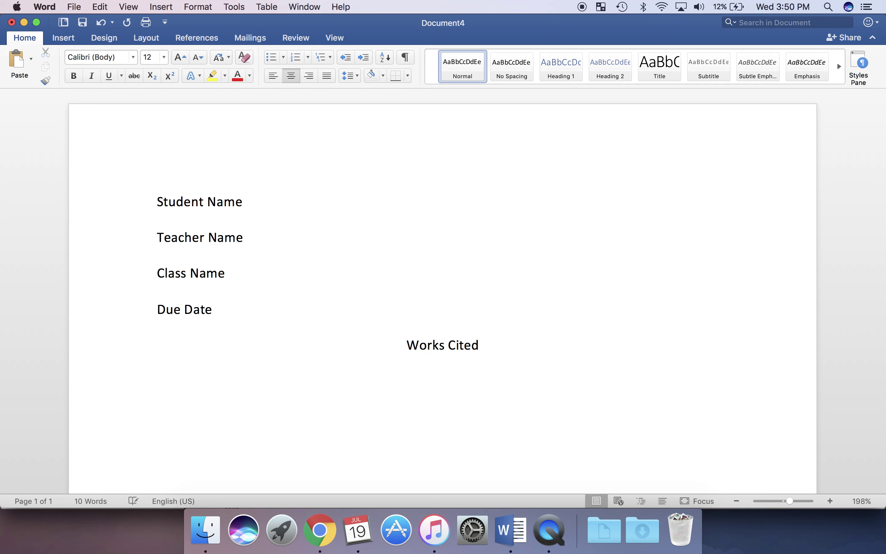
key(Return)
click(269, 78)
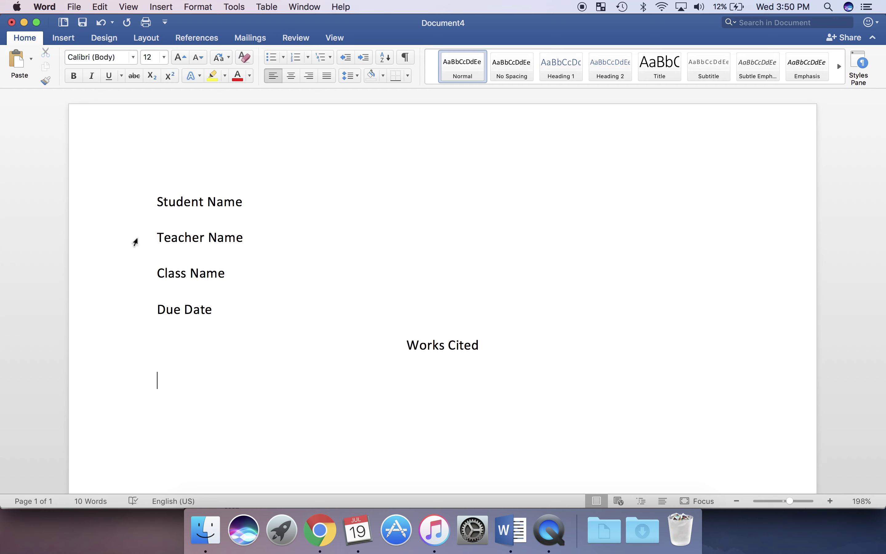
- Open the EBSCOhost result e-mail in Gmail and copy the Viadero 'Uniform Effects?' citation
click(325, 542)
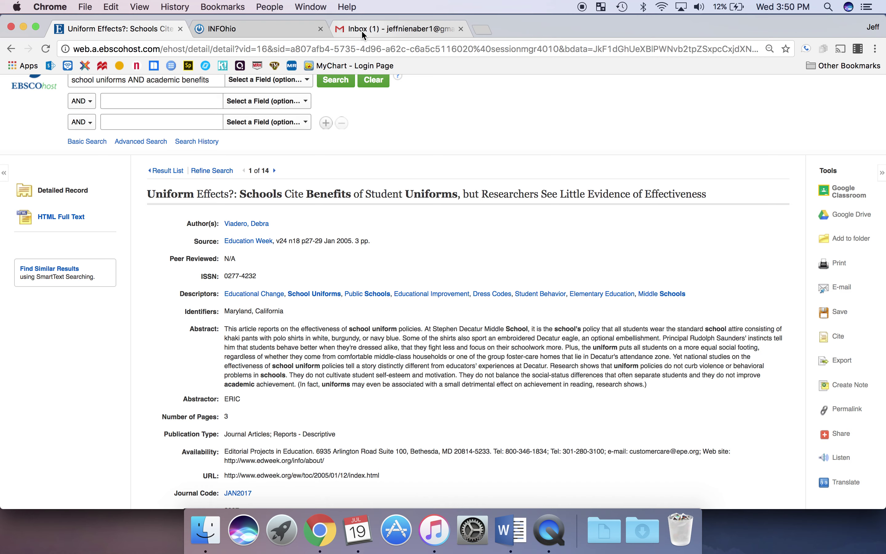
click(370, 29)
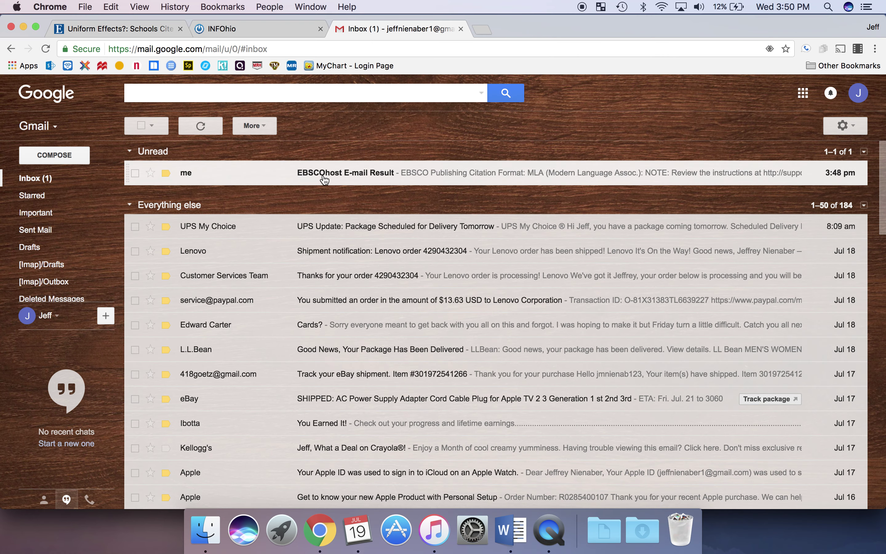
click(377, 181)
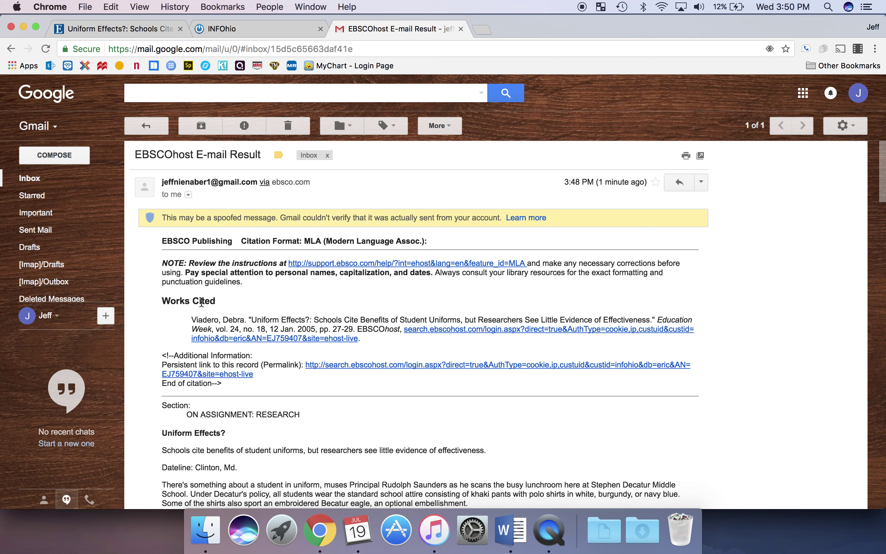
triple_click(220, 326)
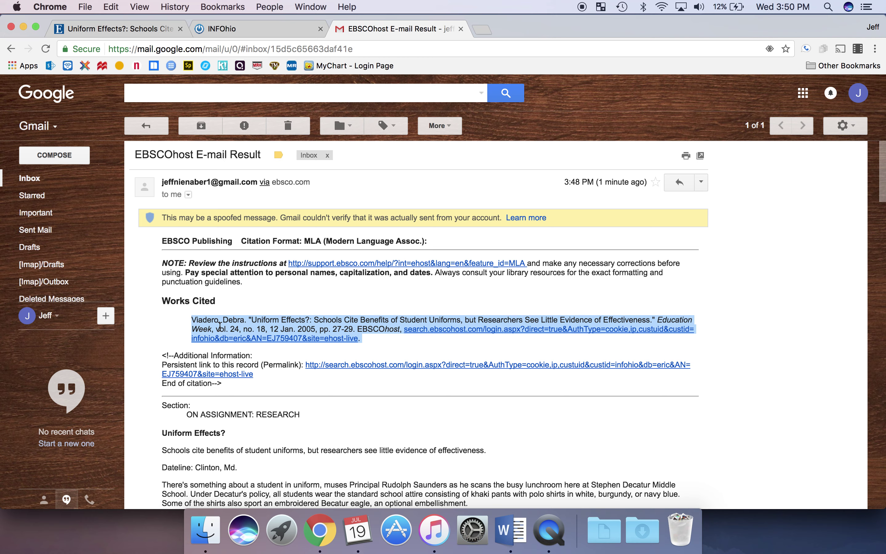
right_click(220, 326)
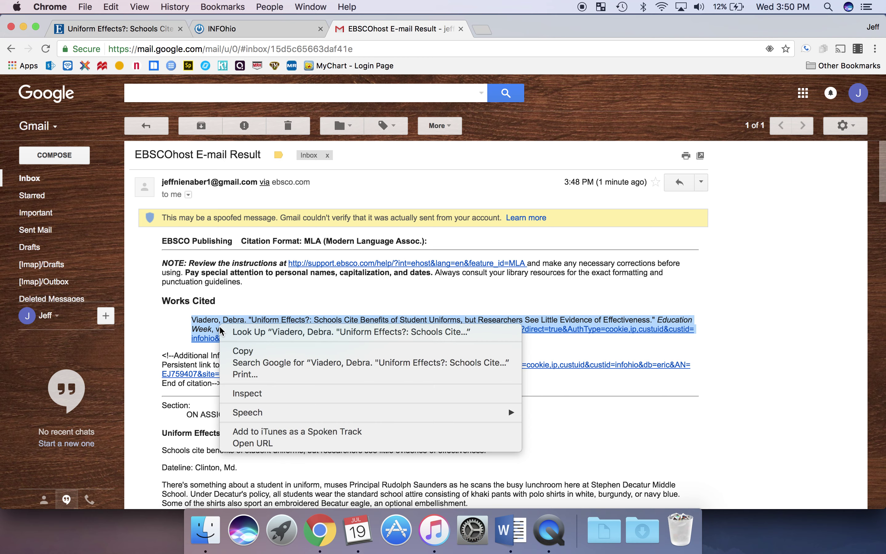
click(232, 350)
- Paste the Viadero citation under Works Cited and remove its left indent
click(519, 522)
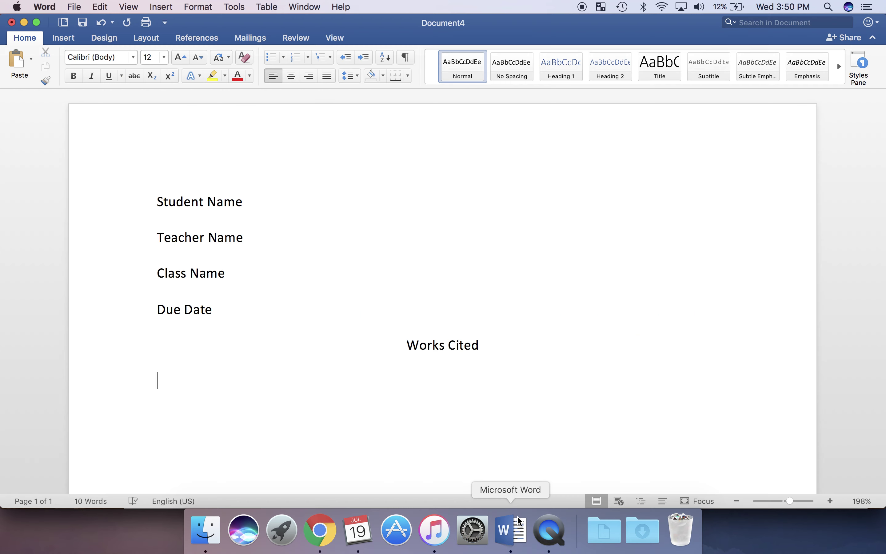
right_click(247, 388)
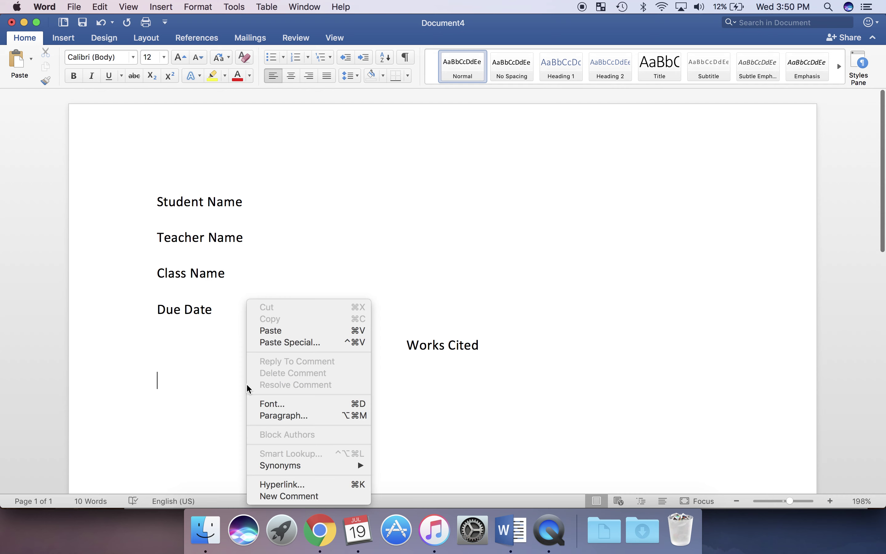
click(273, 330)
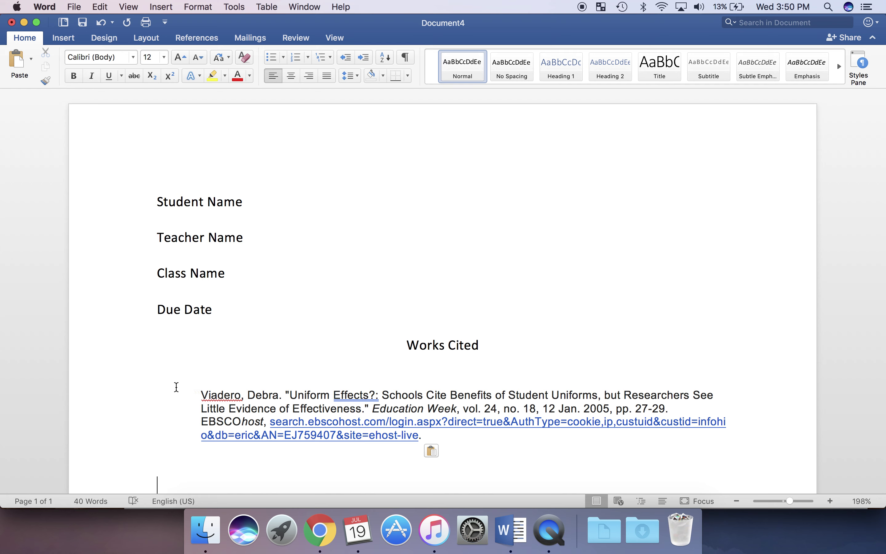
click(200, 395)
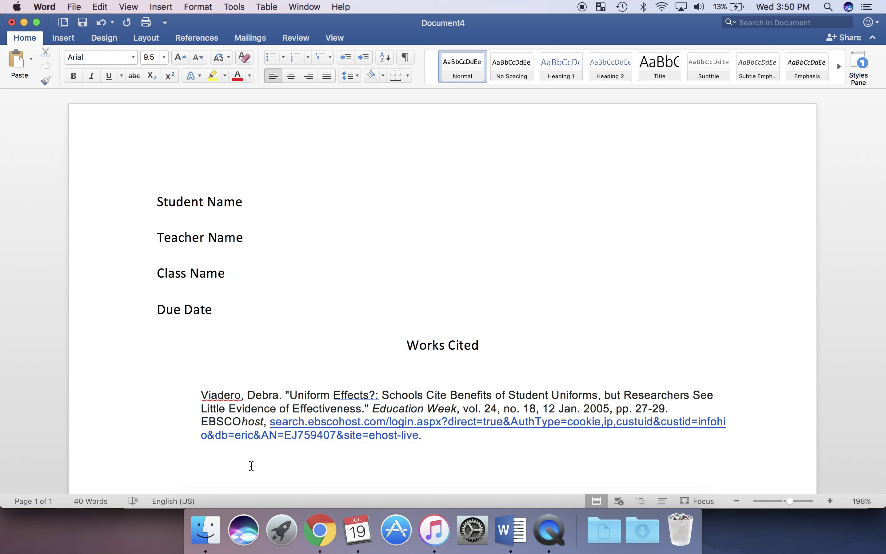
key(BackSpace)
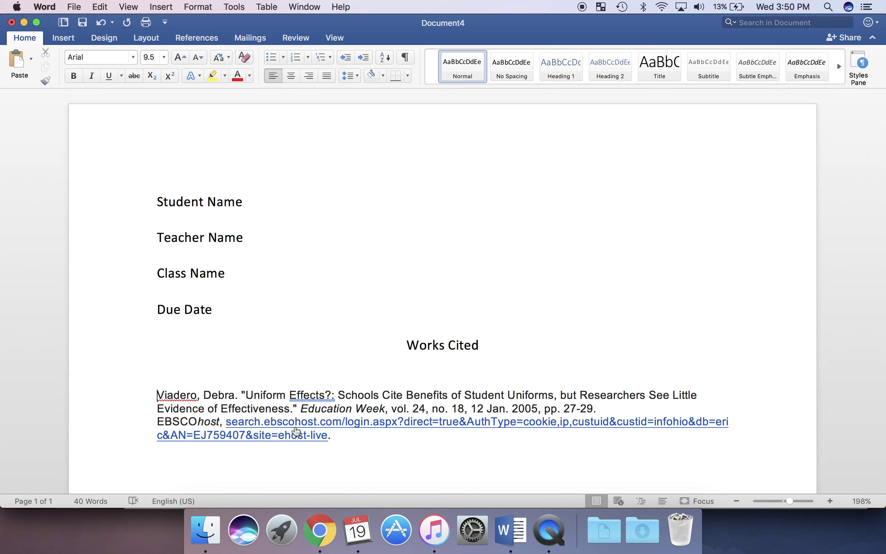
- Set the pasted Viadero citation to 2.0 line spacing
drag(285, 395, 287, 429)
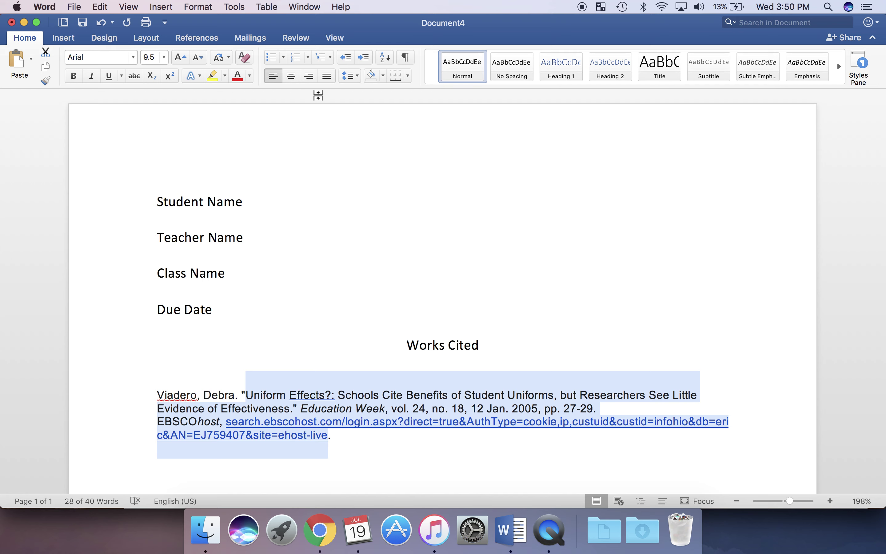
click(355, 78)
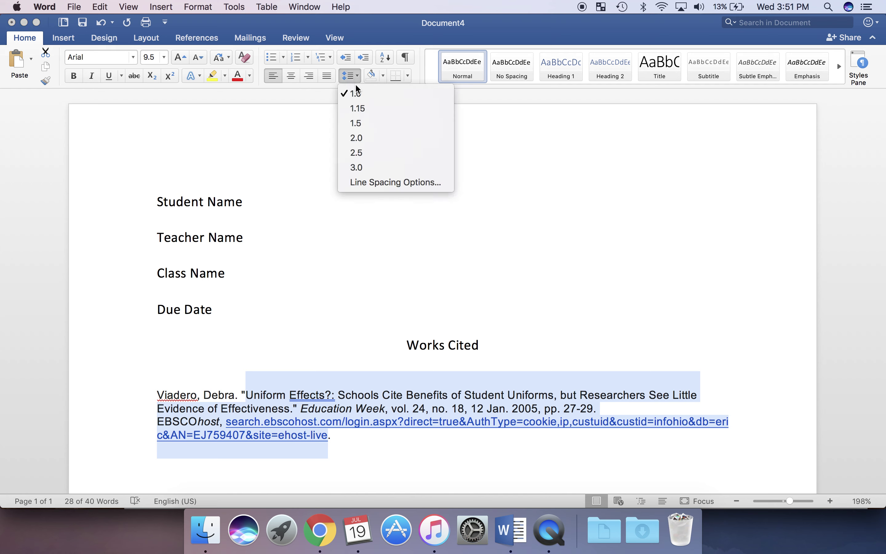
click(364, 139)
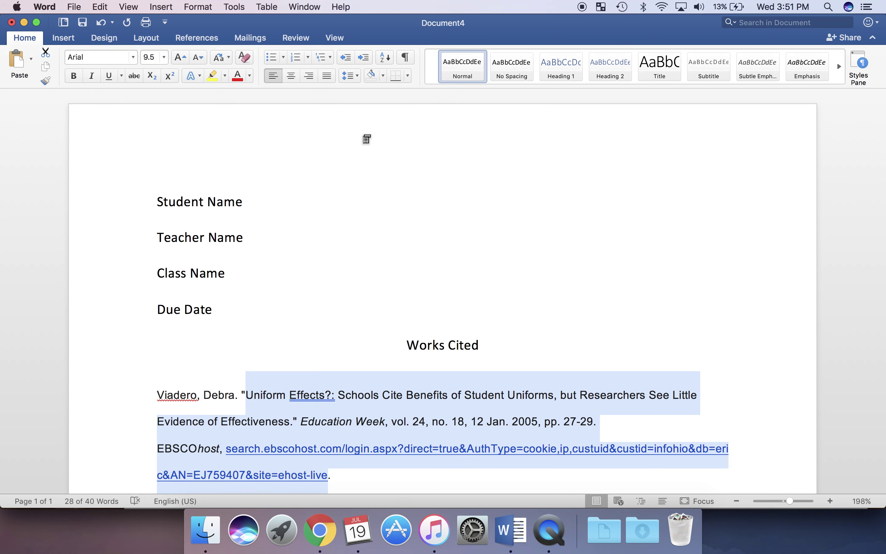
click(287, 355)
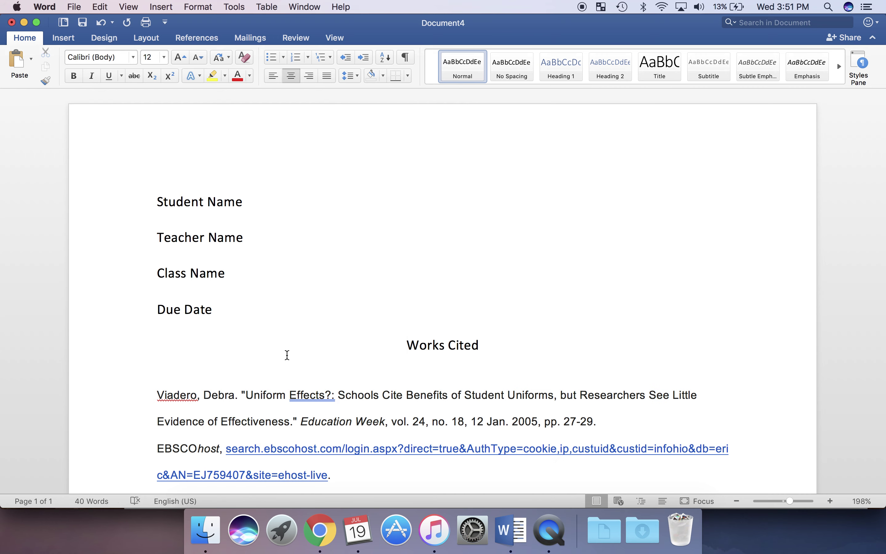
scroll(288, 354, down, 3)
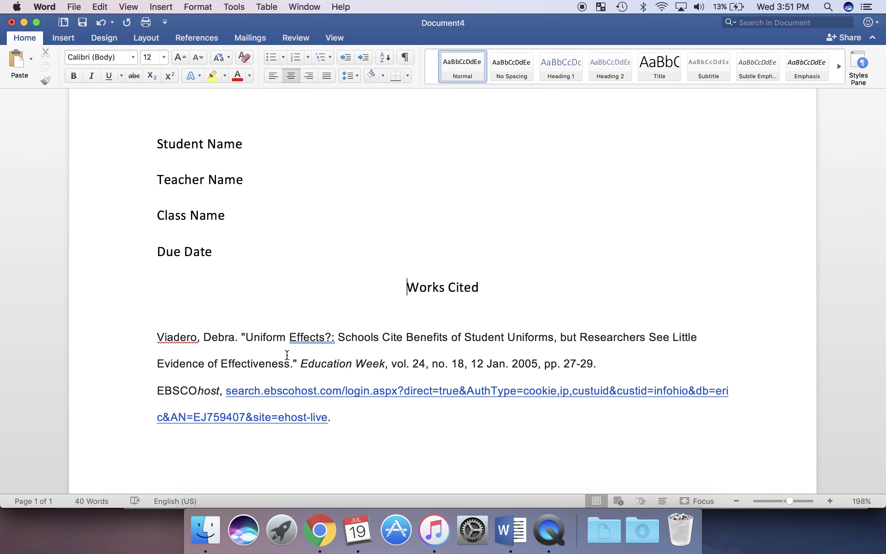
click(158, 363)
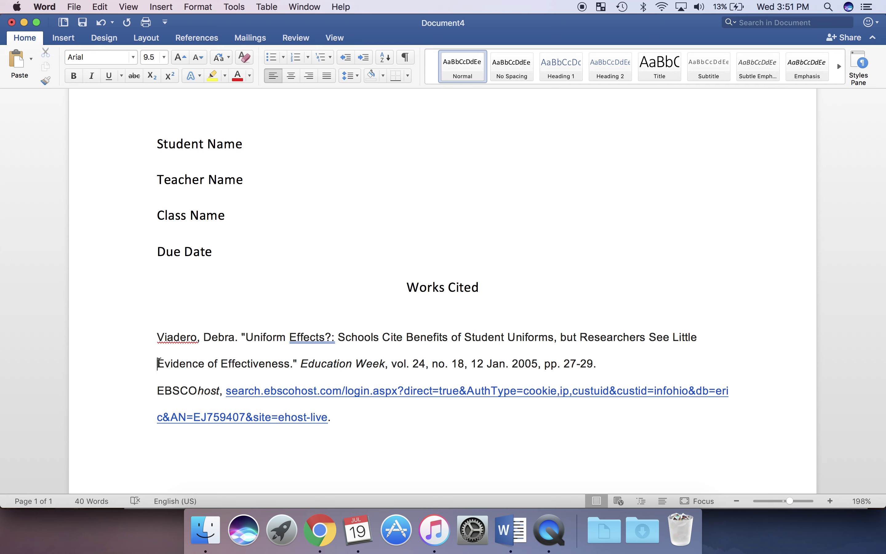
key(Tab)
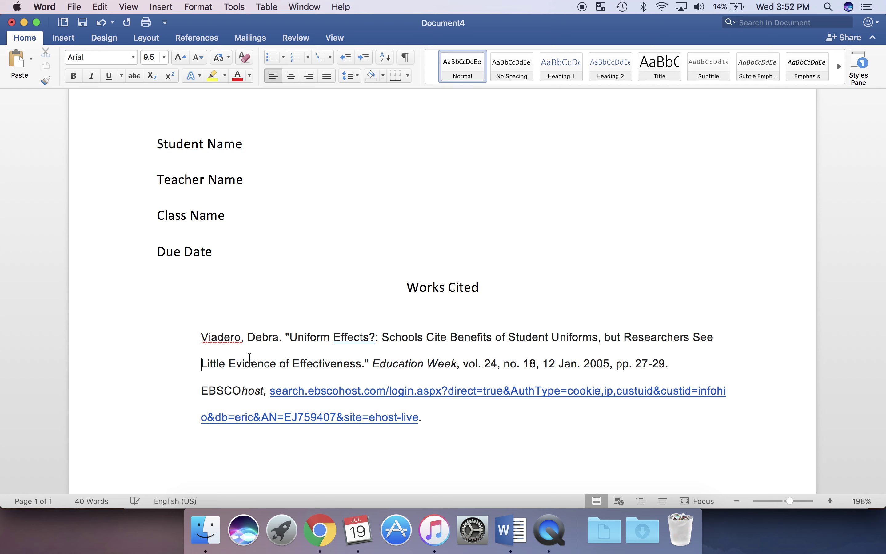
click(196, 364)
click(101, 23)
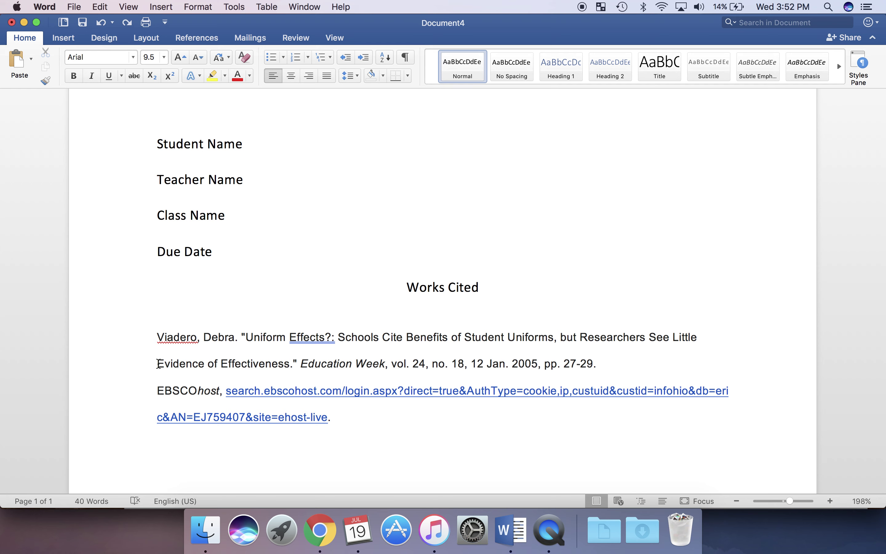
- Break the citation after its first line and tab-indent the Evidence and EBSCOhost lines
key(Return)
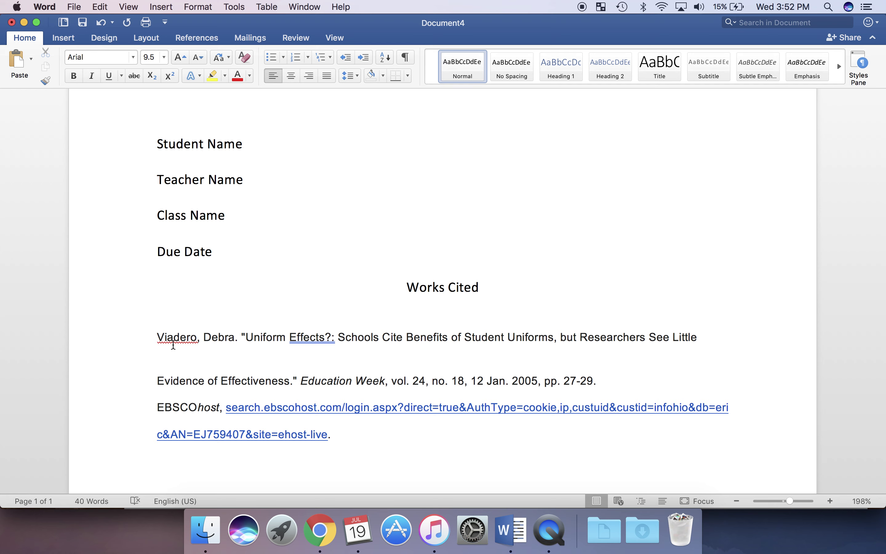
key(Tab)
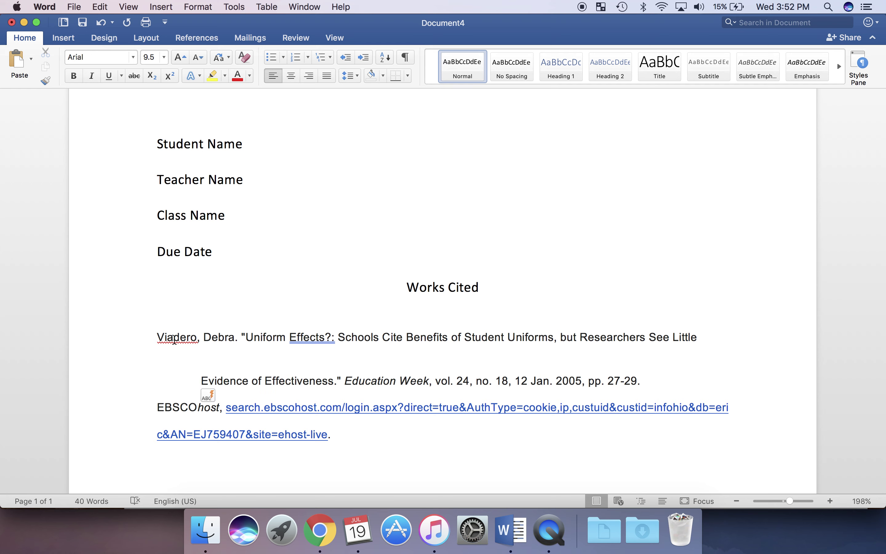
click(158, 406)
key(Tab)
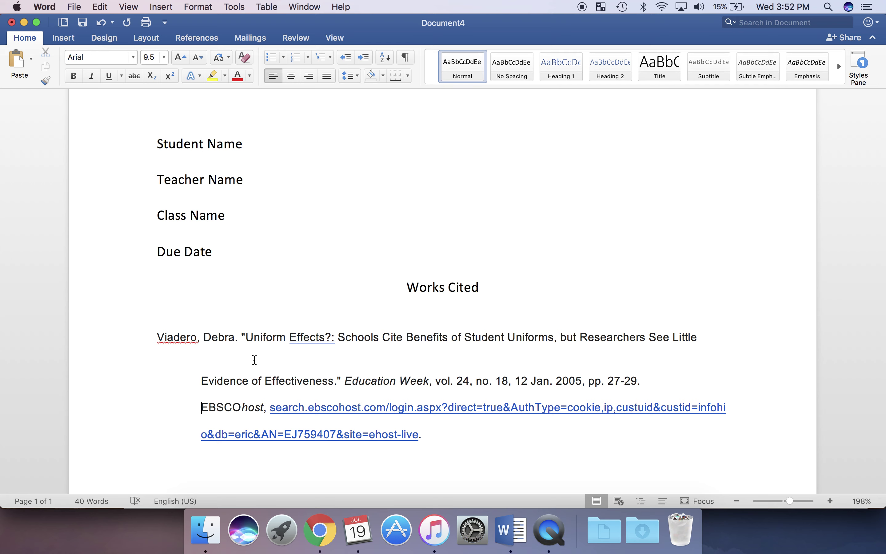
- Turn on 'Don't add space between paragraphs of the same style' for the school uniforms citation
drag(261, 337, 266, 380)
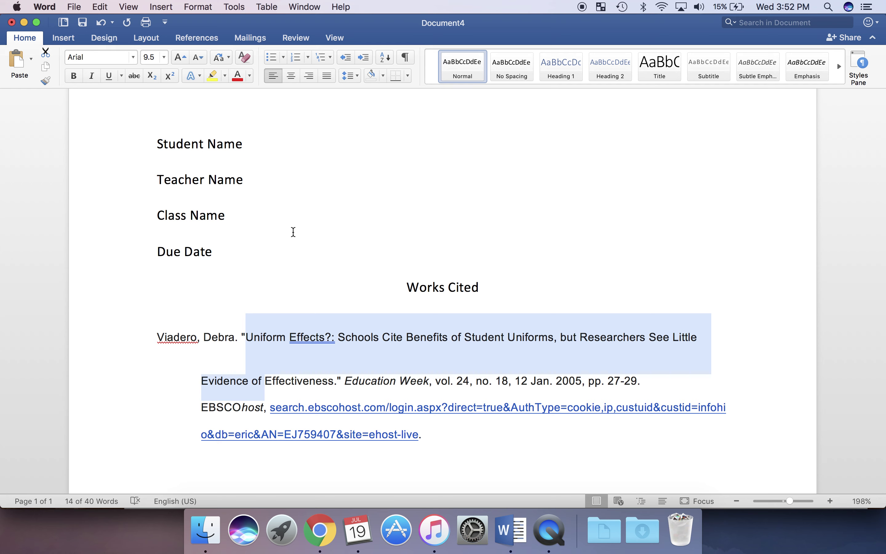
click(351, 77)
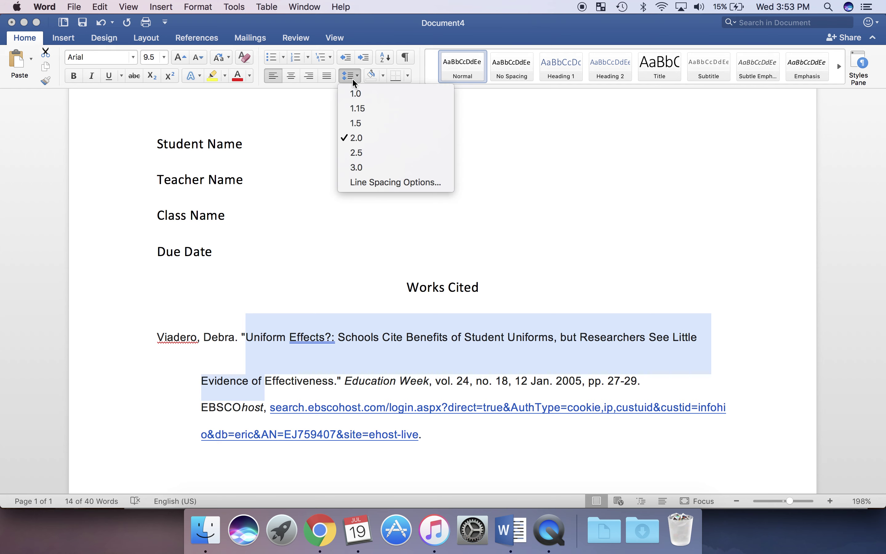
click(374, 182)
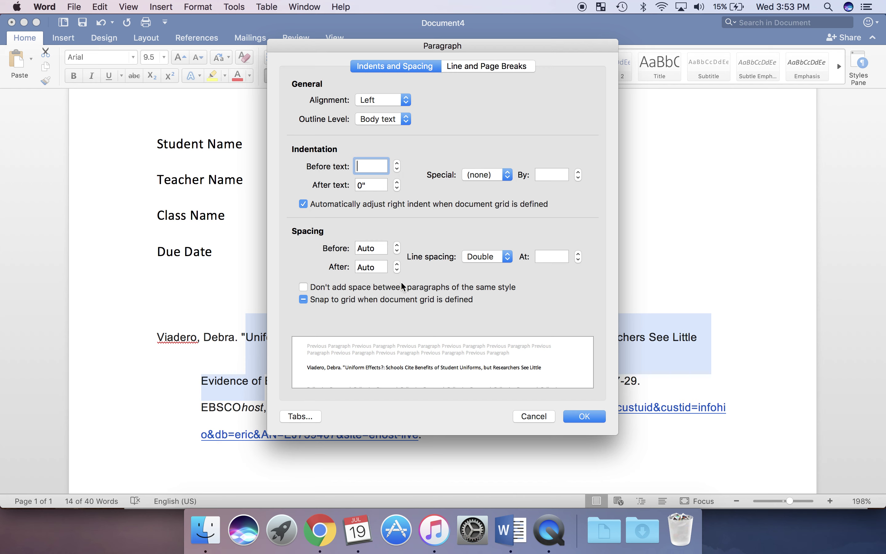
click(304, 286)
click(594, 415)
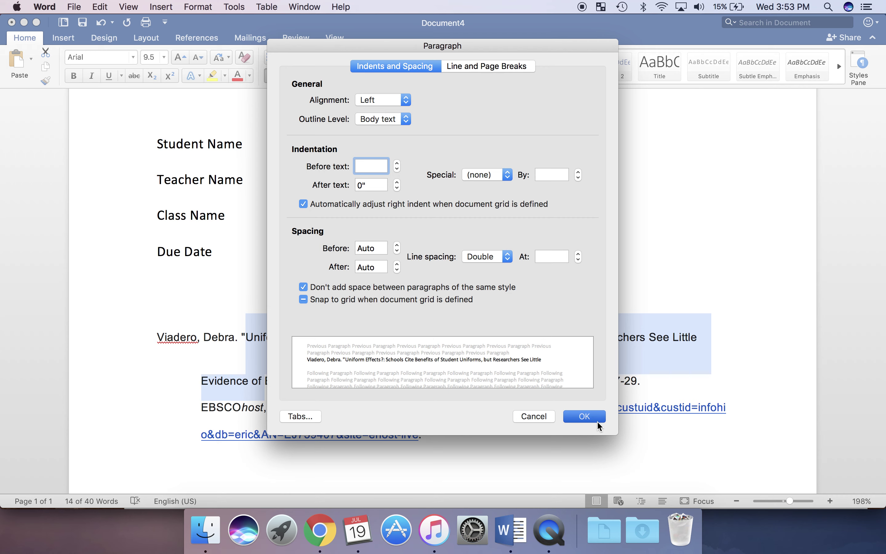
click(499, 452)
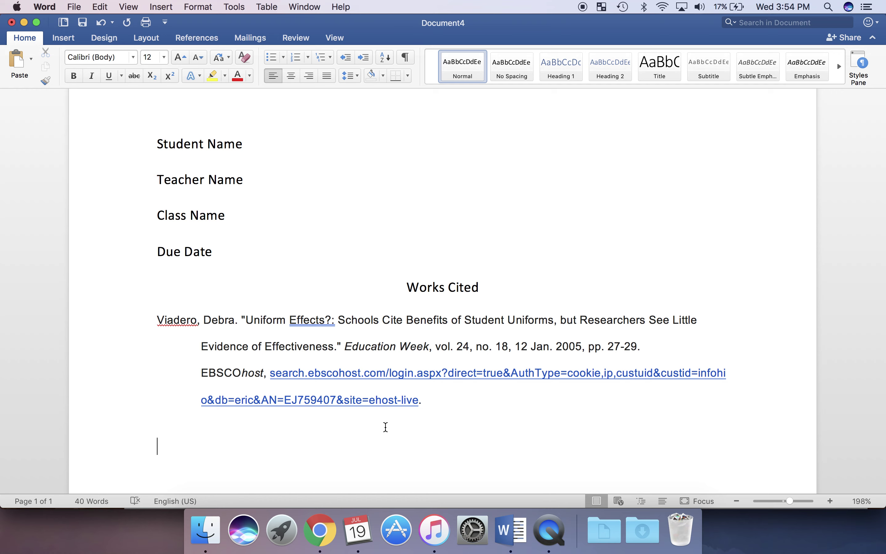
- Return from the uniforms article to the EBSCOhost result list and scroll down to result 10
click(320, 538)
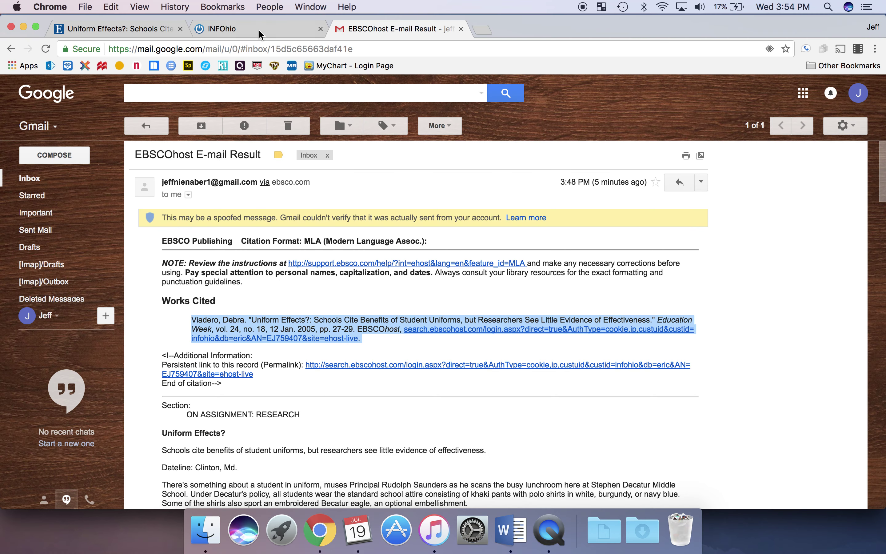
click(121, 29)
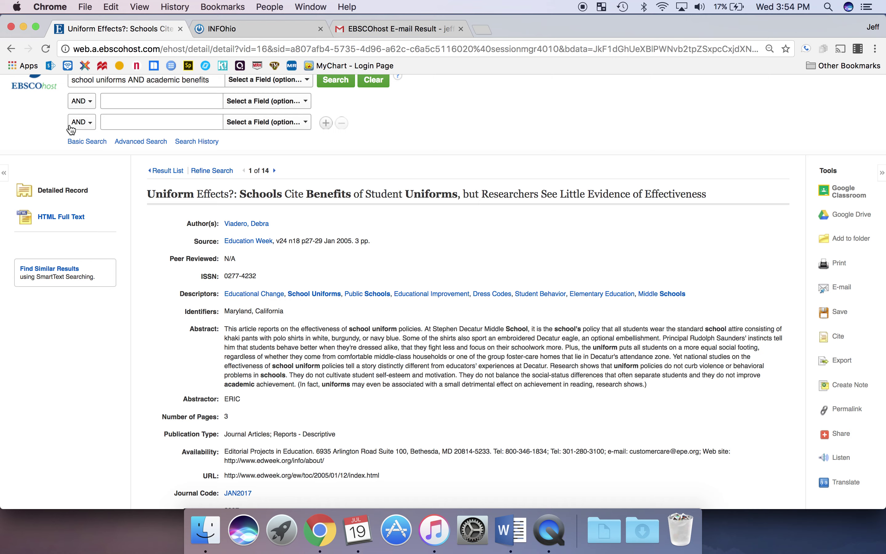
scroll(121, 147, up, 3)
click(178, 219)
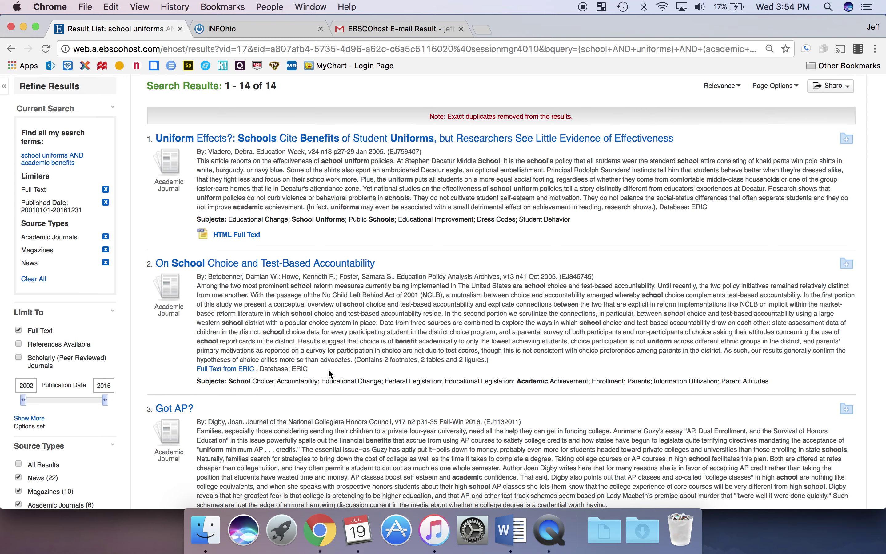
scroll(329, 373, down, 6)
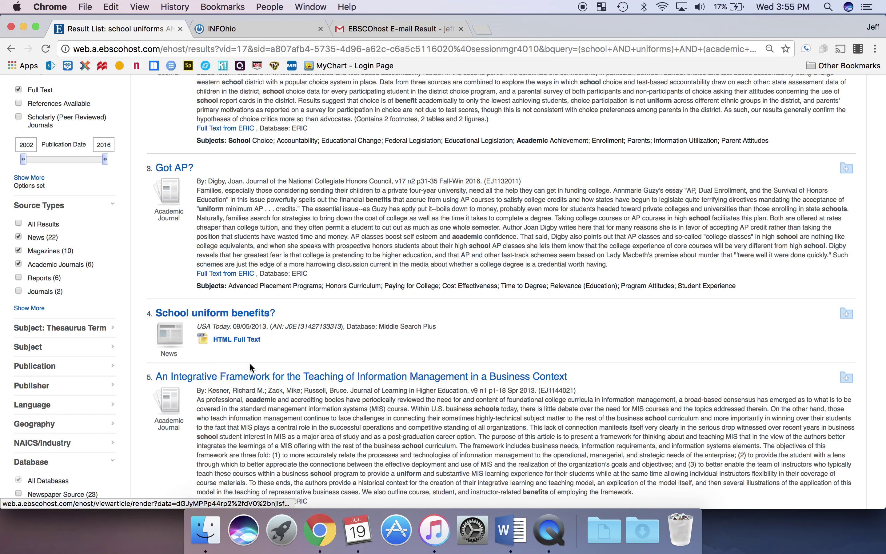
scroll(272, 402, down, 10)
scroll(272, 402, down, 3)
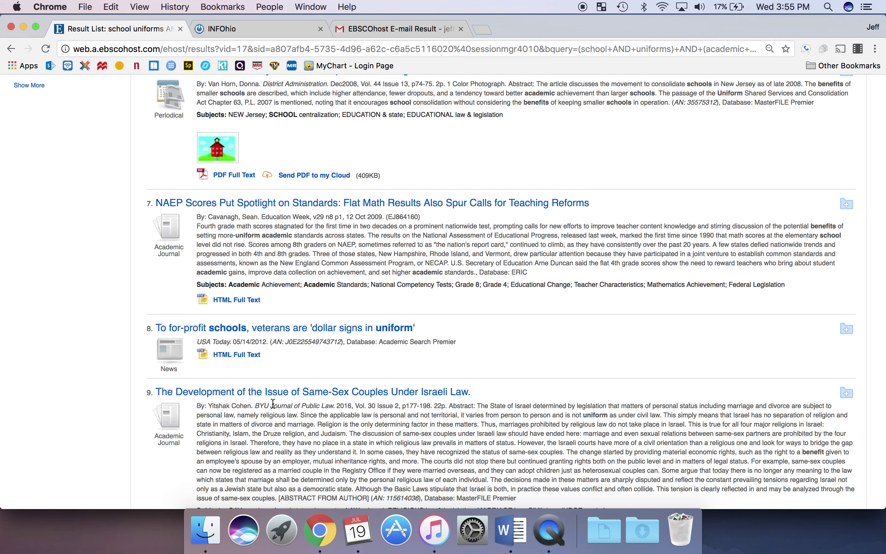
scroll(273, 403, down, 5)
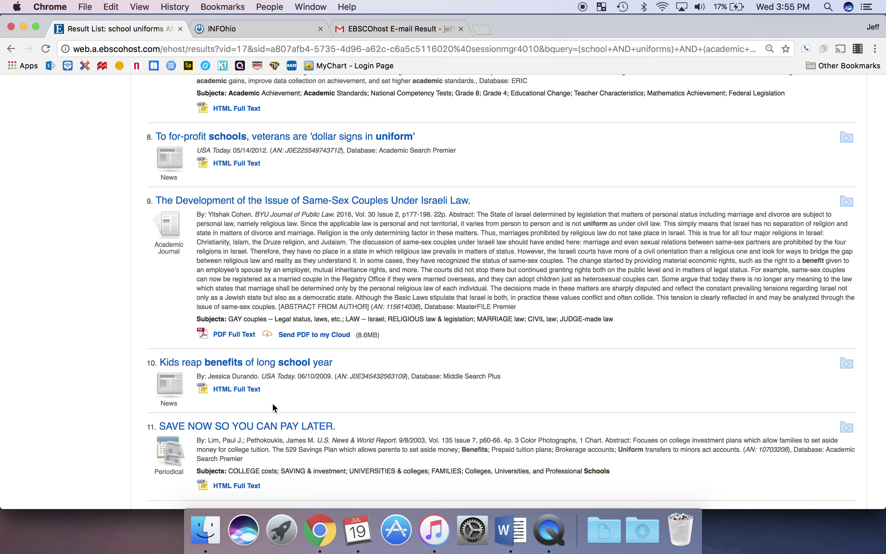
- Open result 10, 'Kids reap benefits of long school year', and e-mail its MLA citation to yourself
click(264, 366)
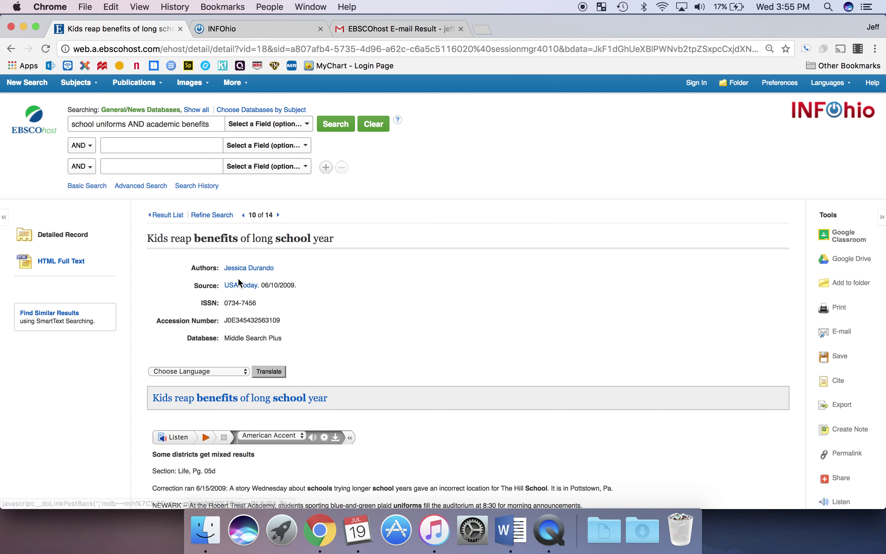
click(840, 331)
click(296, 291)
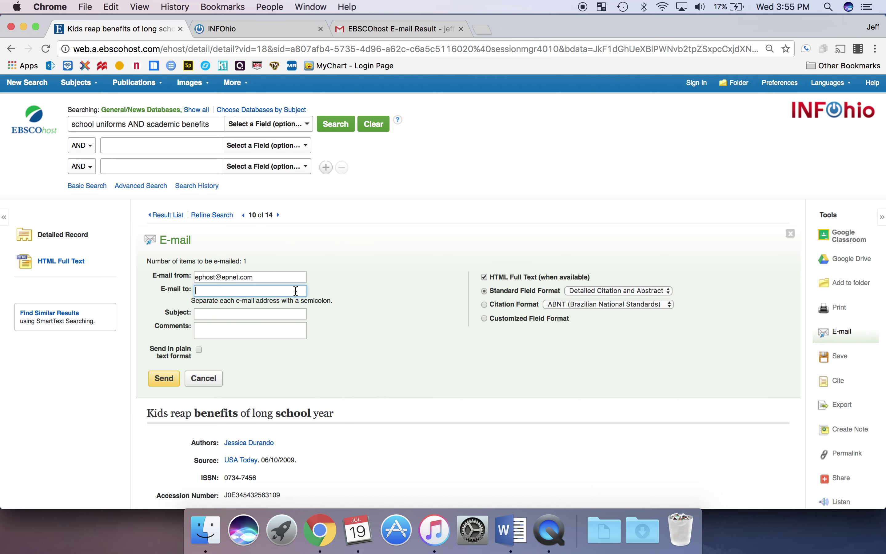
click(293, 304)
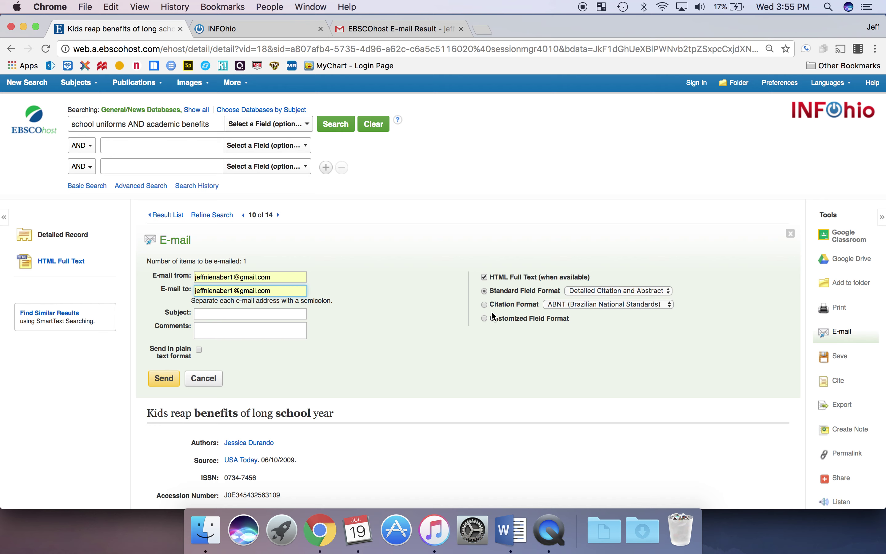
click(484, 305)
click(667, 306)
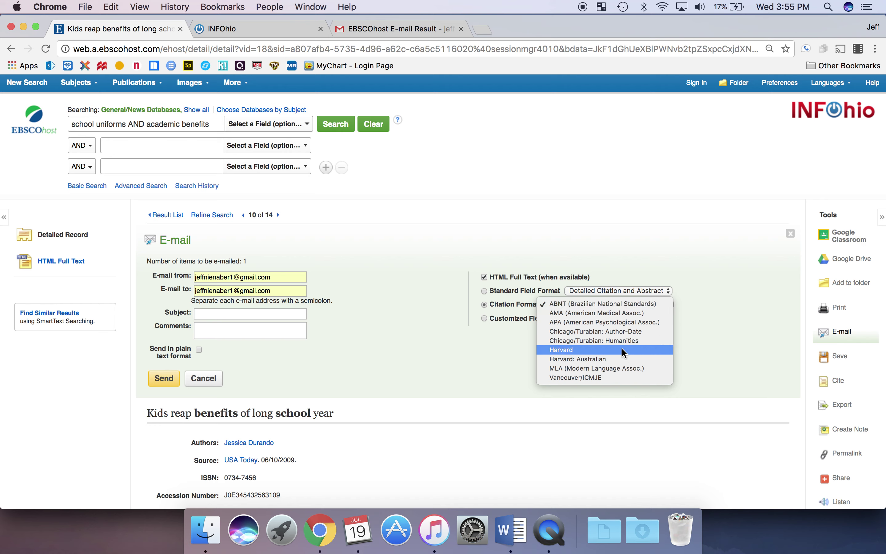
key(Escape)
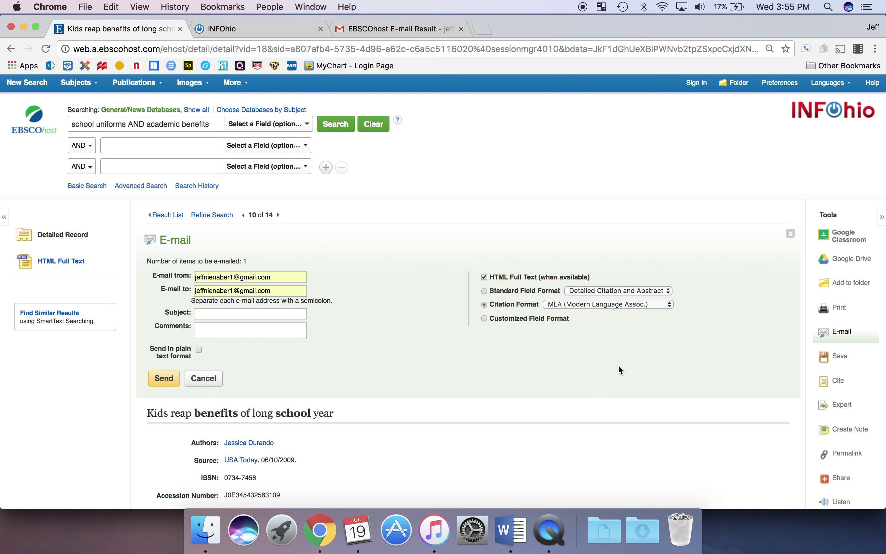
click(165, 380)
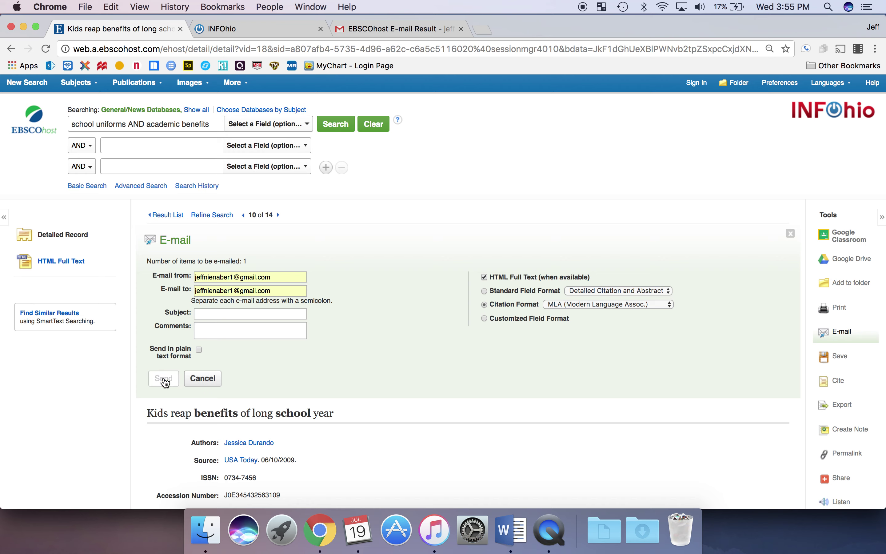
click(473, 349)
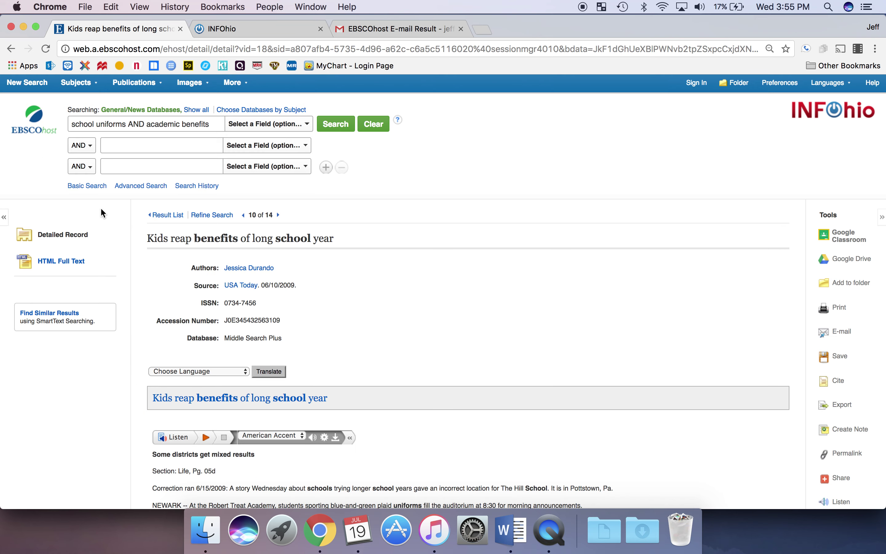
- Go back to the result list and open result 8, the for-profit schools veterans article
click(162, 217)
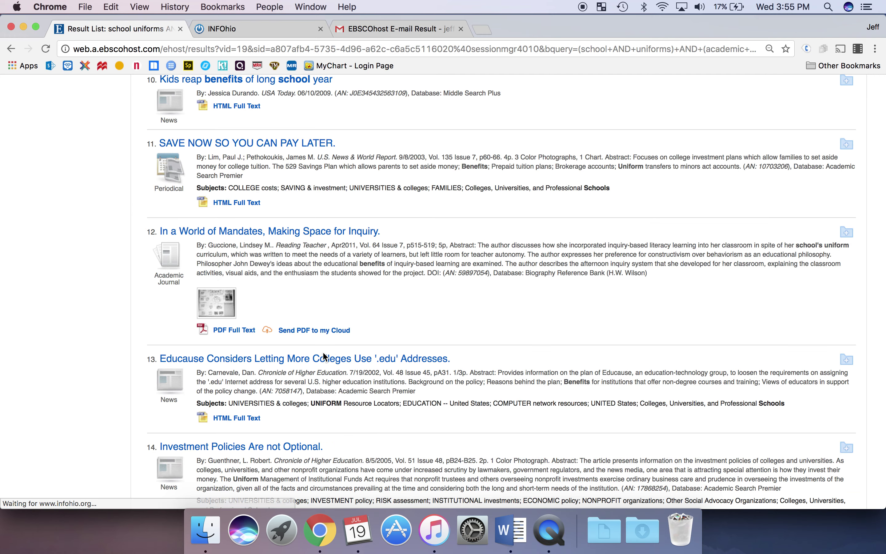
scroll(324, 357, up, 5)
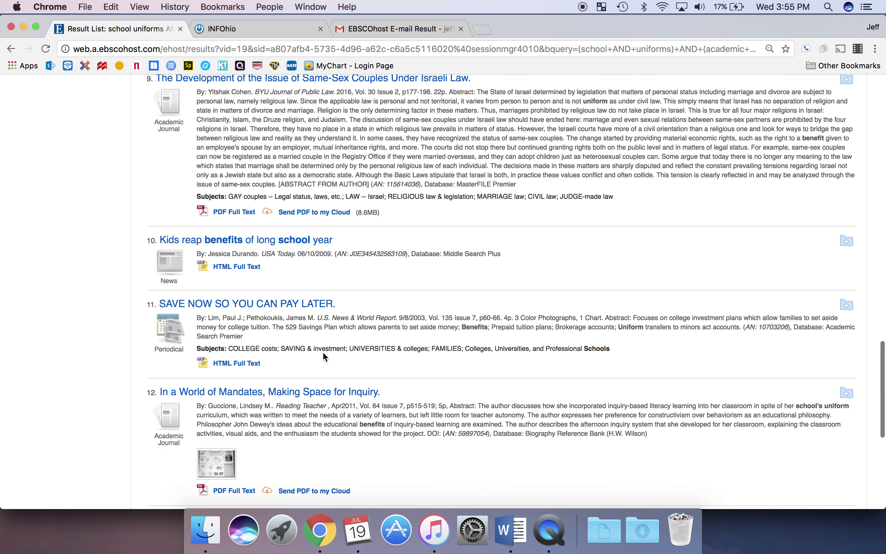
scroll(322, 351, up, 8)
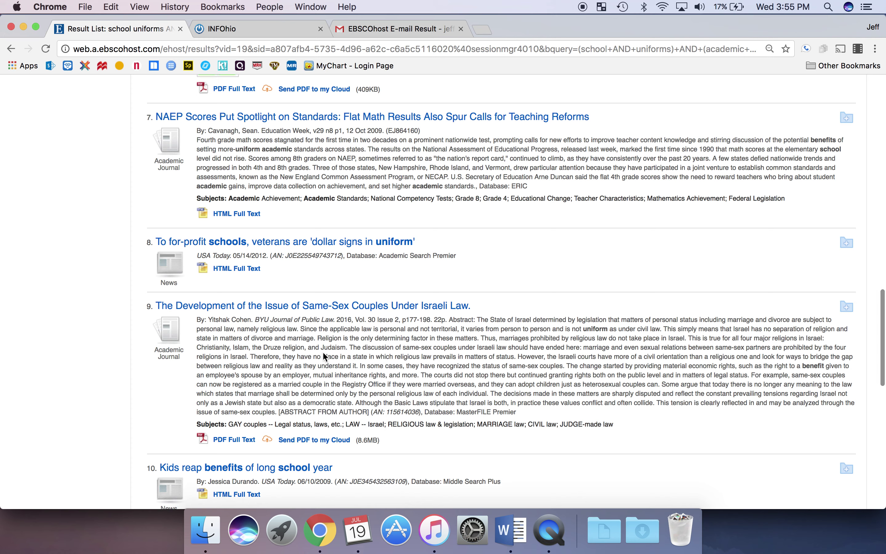
click(238, 253)
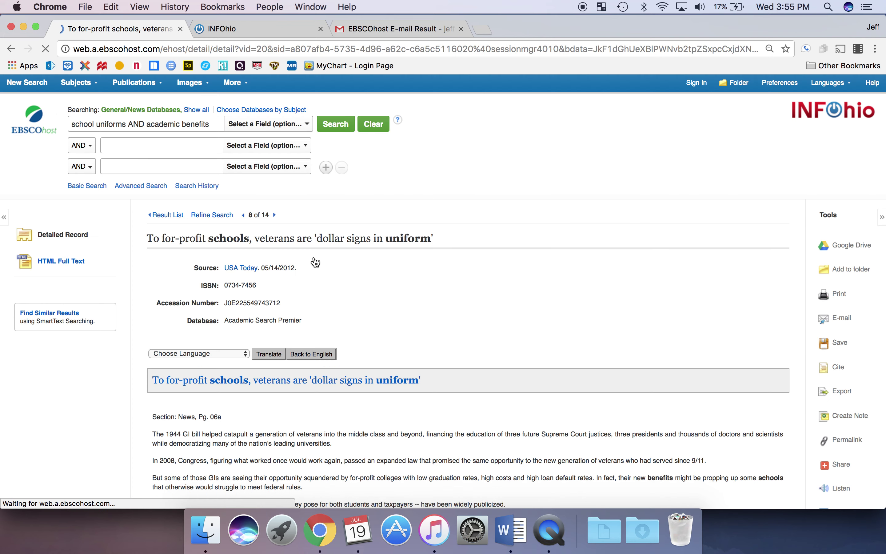
- E-mail this record to the saved address as an MLA formatted citation
click(841, 332)
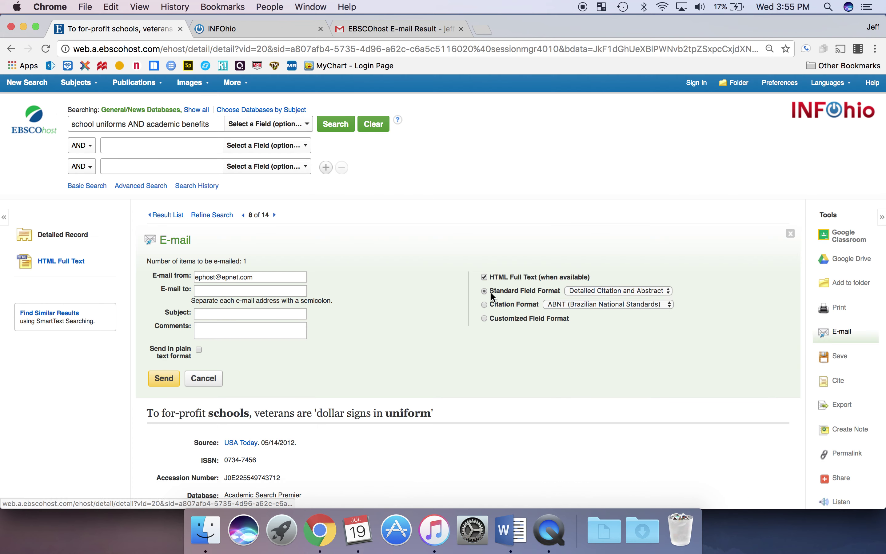
click(205, 291)
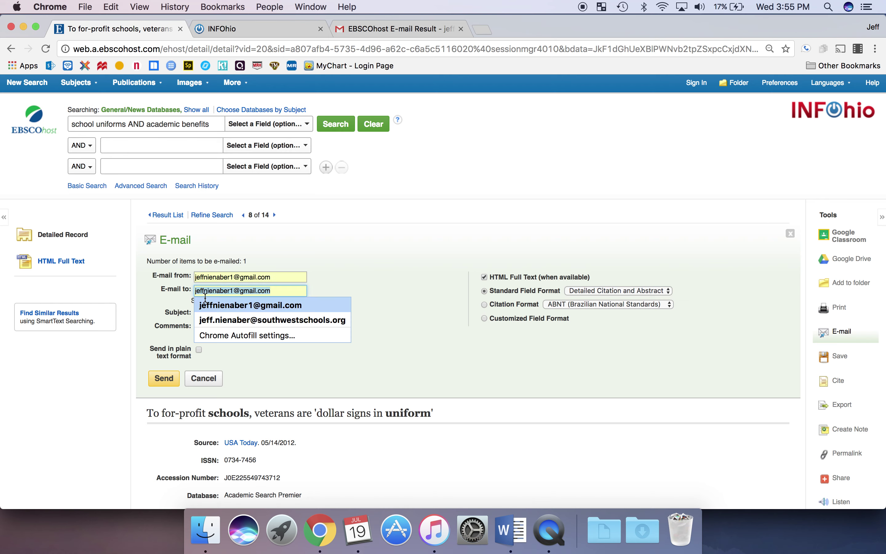
click(206, 303)
click(521, 304)
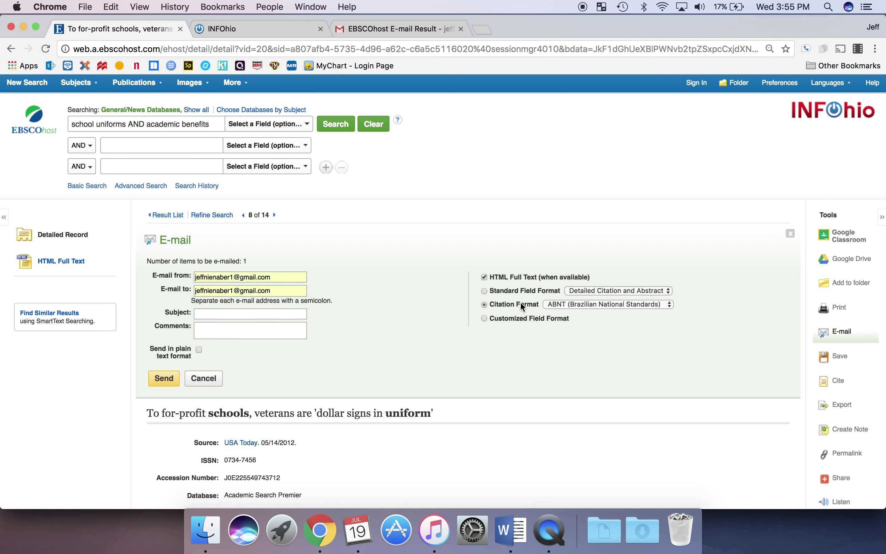
click(556, 304)
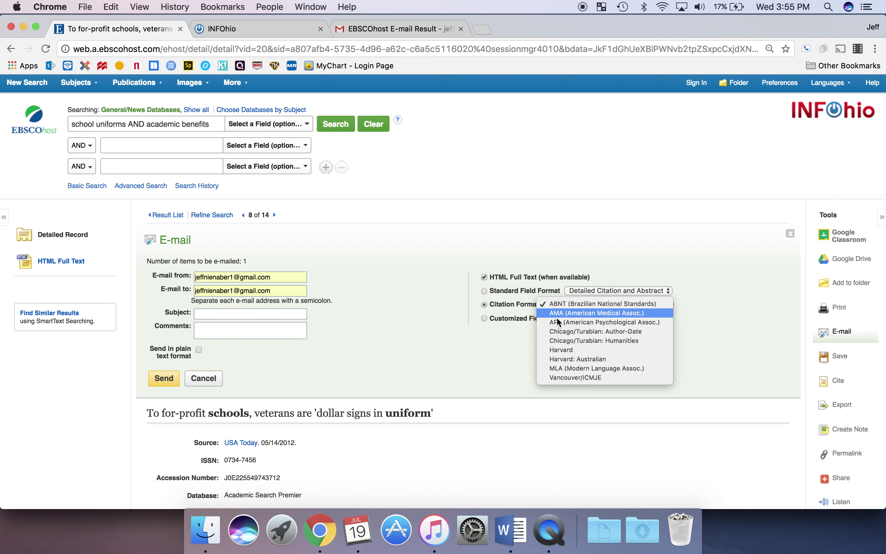
click(566, 368)
click(163, 378)
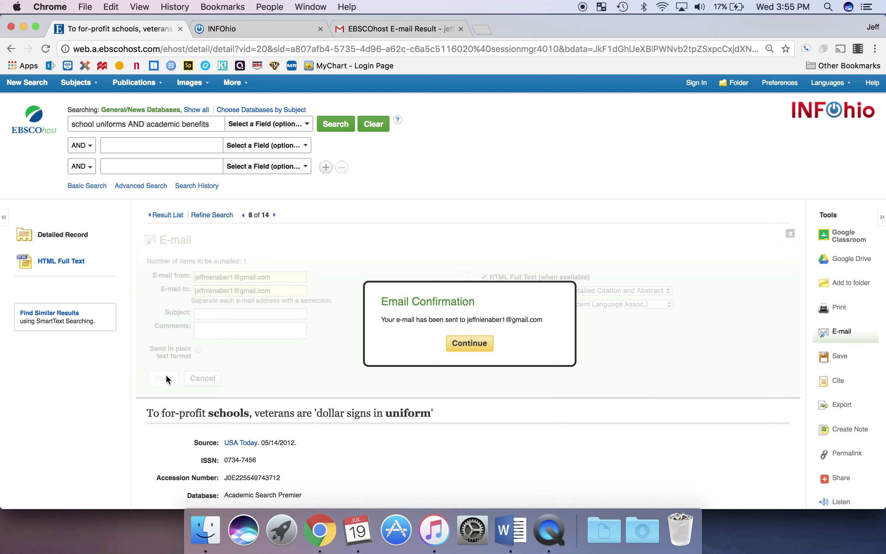
click(479, 346)
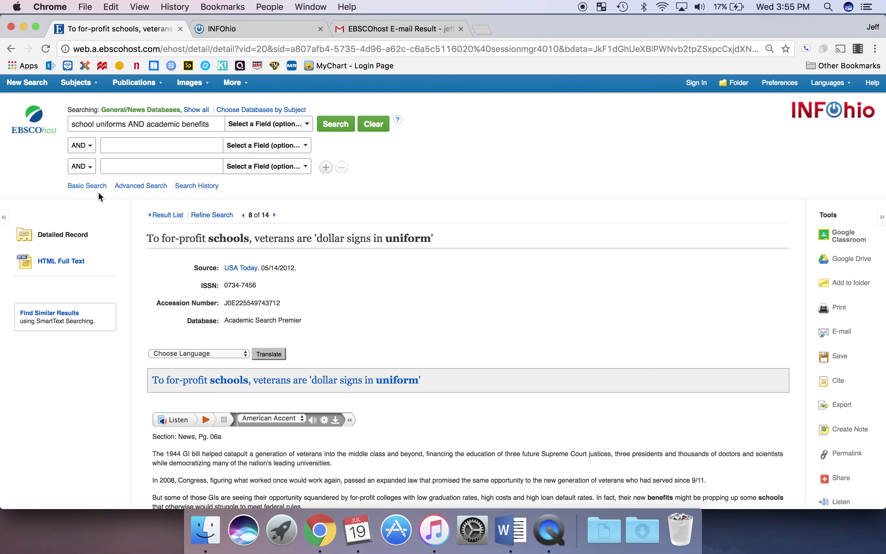
- Go back to the result list and open result 6, the 'Under Attack' article record
click(169, 216)
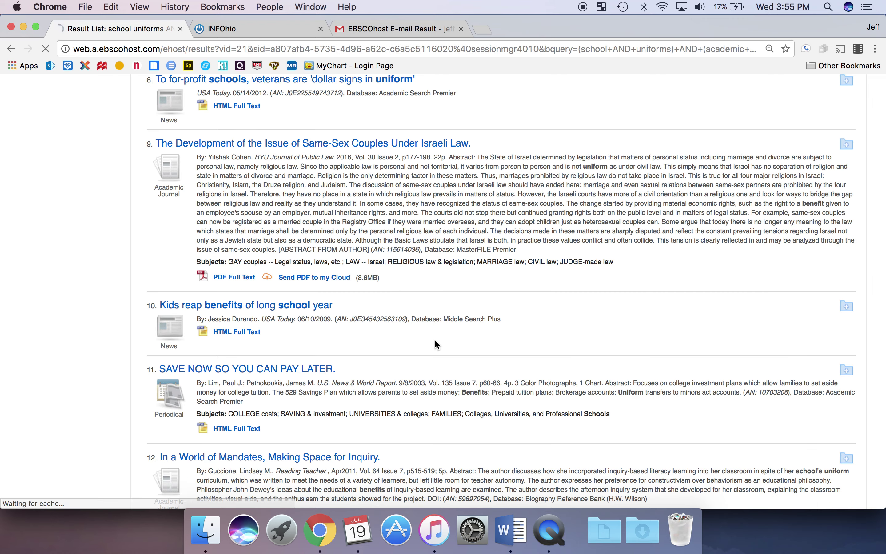
scroll(435, 340, up, 8)
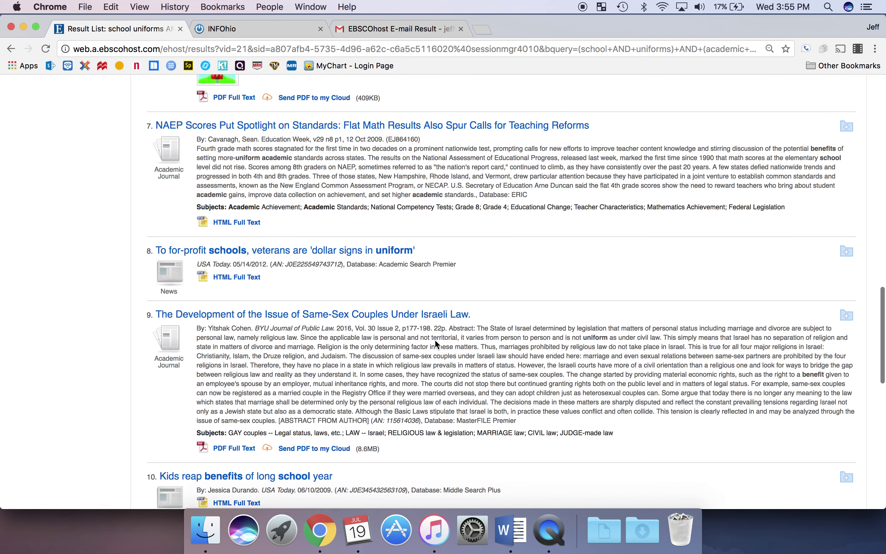
scroll(435, 342, up, 5)
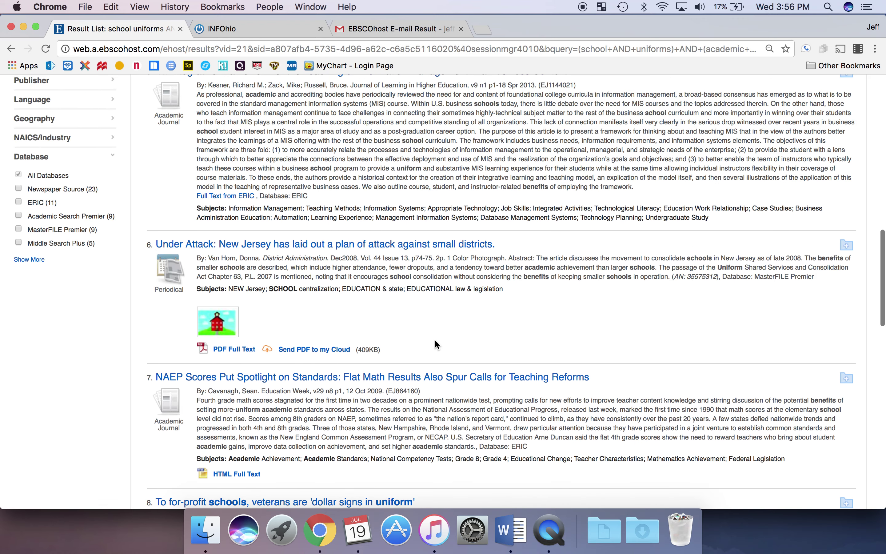
click(205, 245)
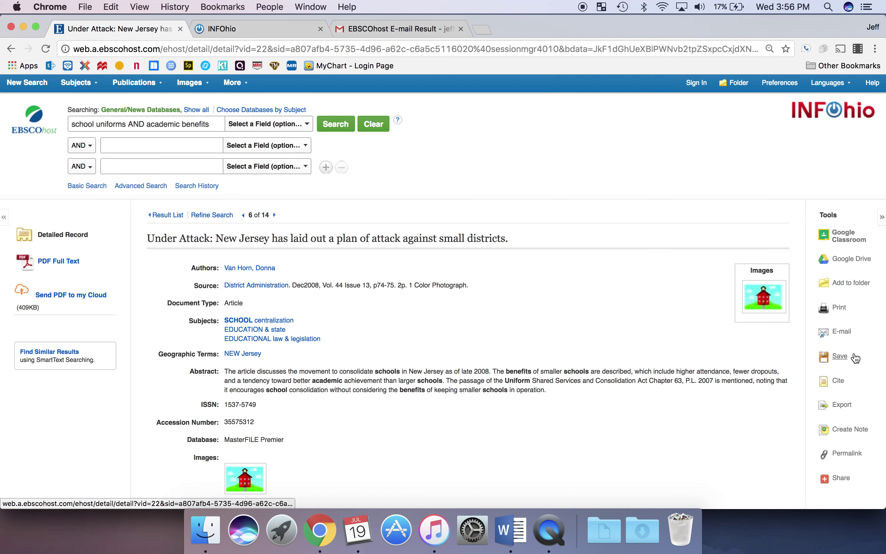
- Fill the e-mail form with the saved address and MLA citation format, then collapse it unsent
click(842, 331)
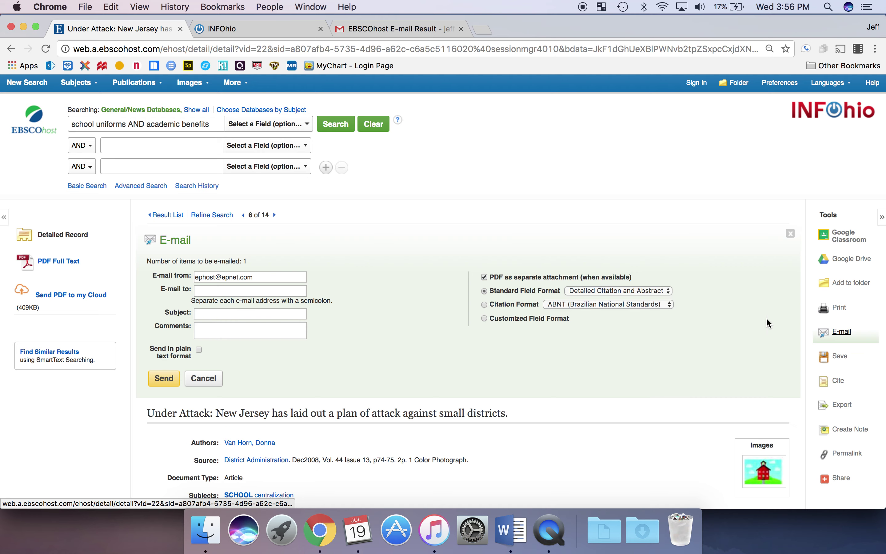
click(300, 292)
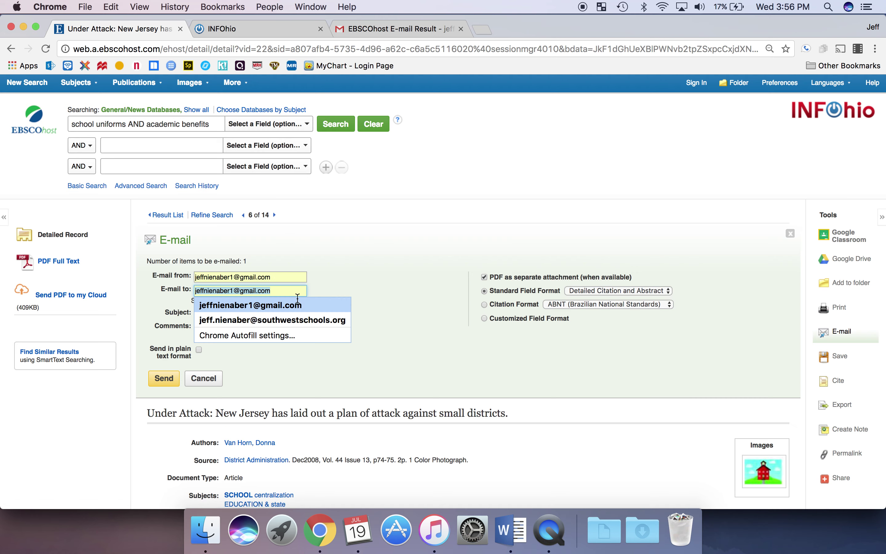
click(297, 305)
click(506, 307)
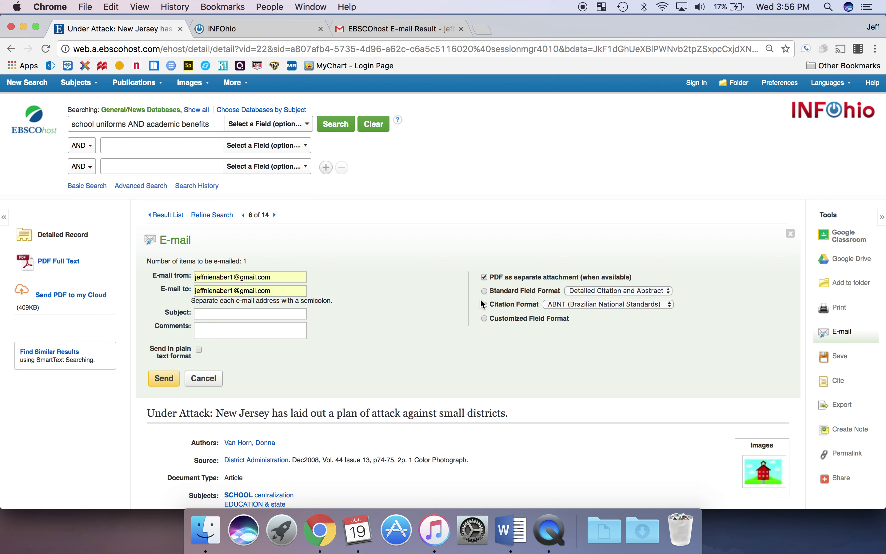
click(575, 305)
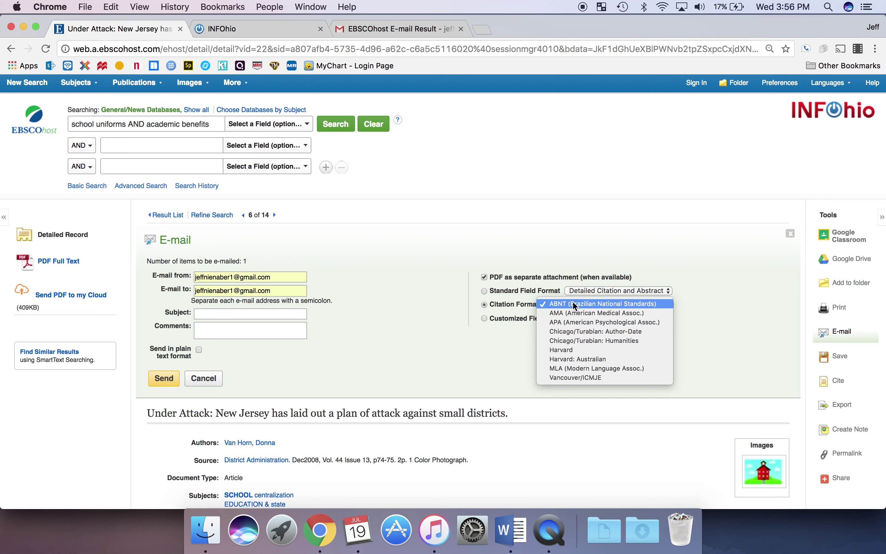
click(593, 369)
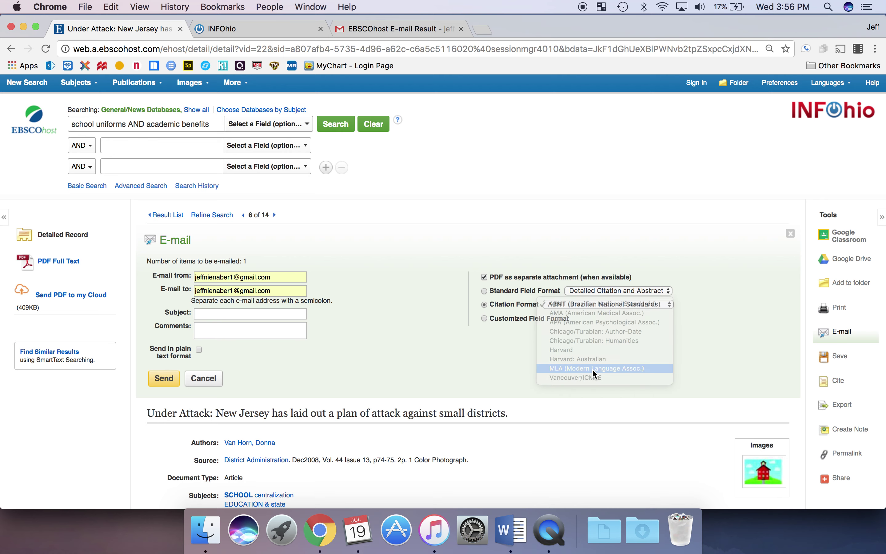
click(840, 335)
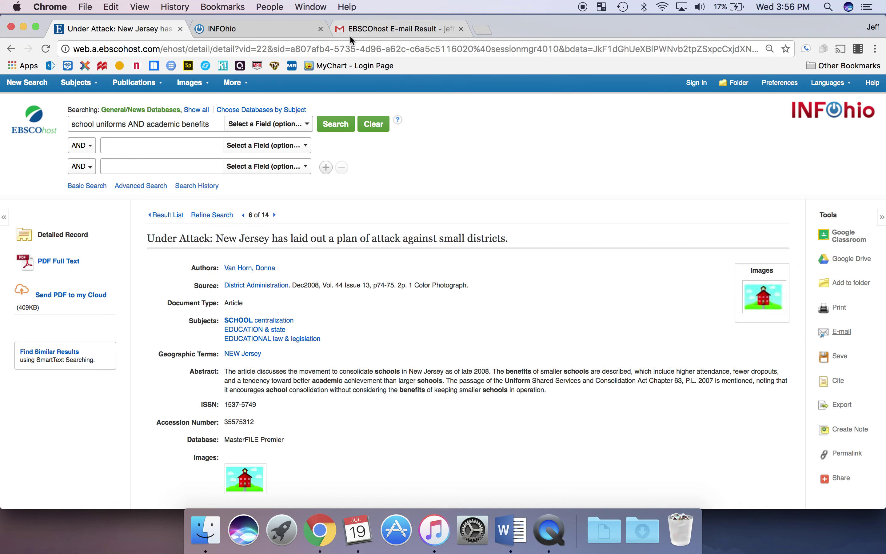
- Open the second EBSCOhost E-mail Result in Gmail, copy its MLA Works Cited entry, and return to Word
click(368, 32)
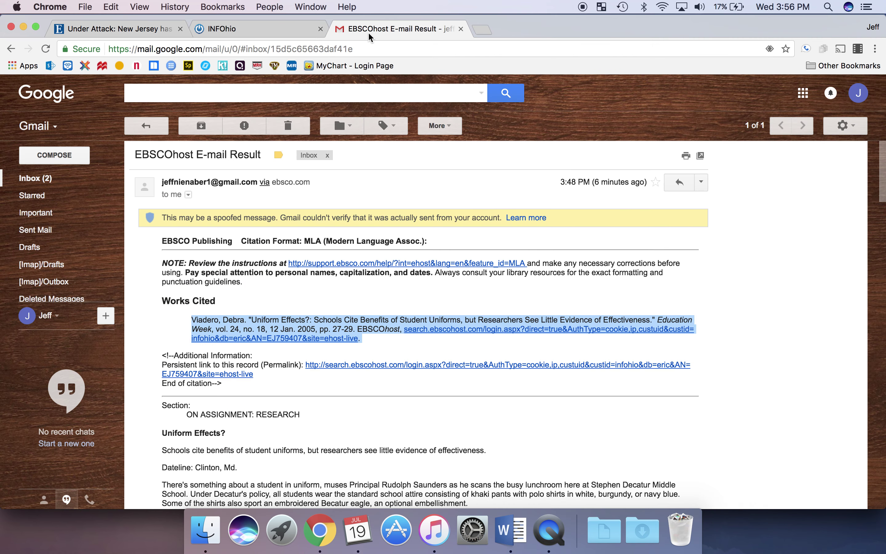
click(36, 179)
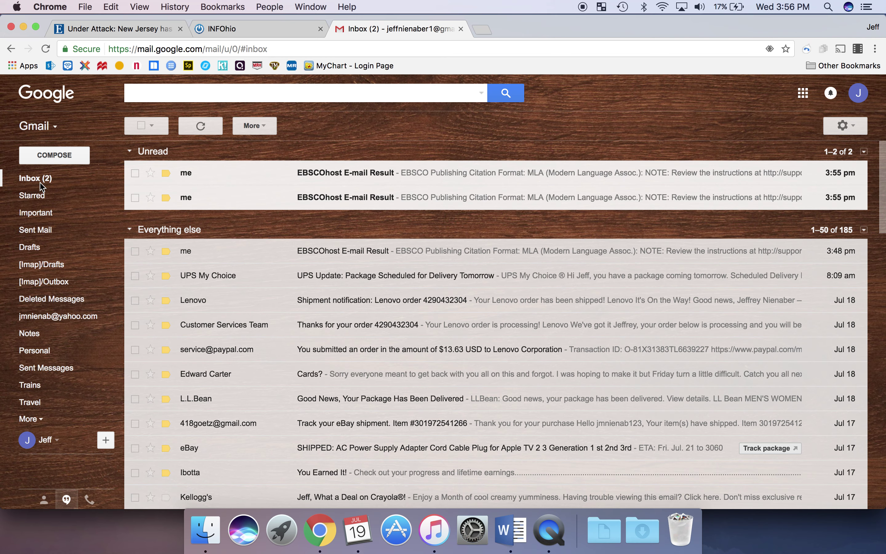
click(340, 206)
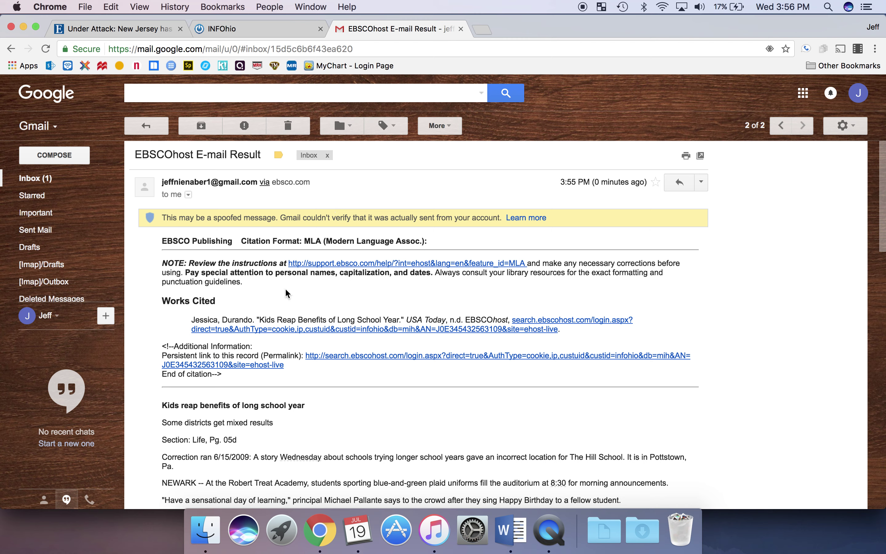
triple_click(272, 321)
key(super+c)
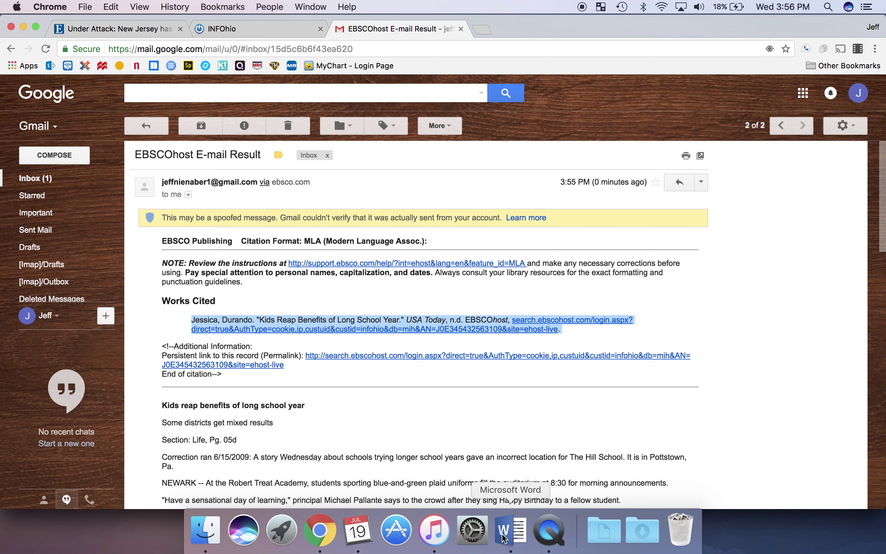
click(515, 535)
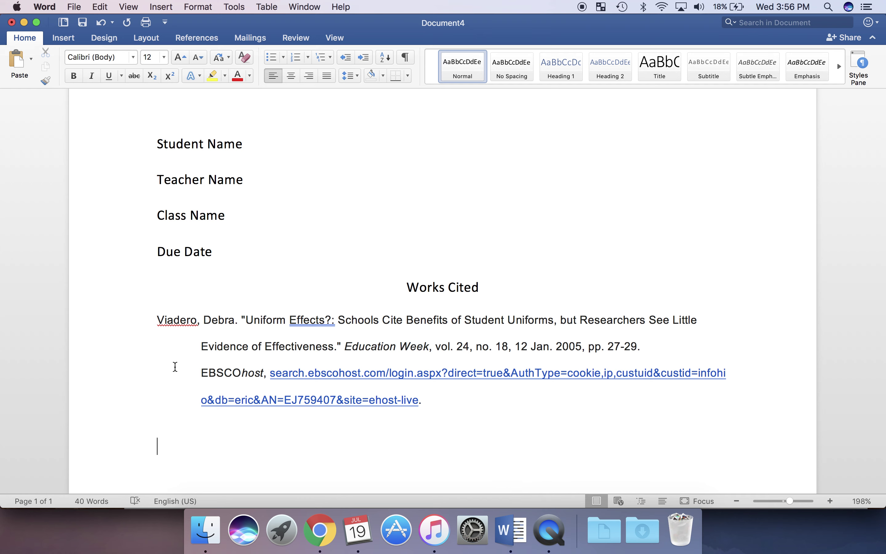
- Paste the Kids Reap Benefits citation on a new line above the existing entry, without indent
click(158, 319)
key(Return)
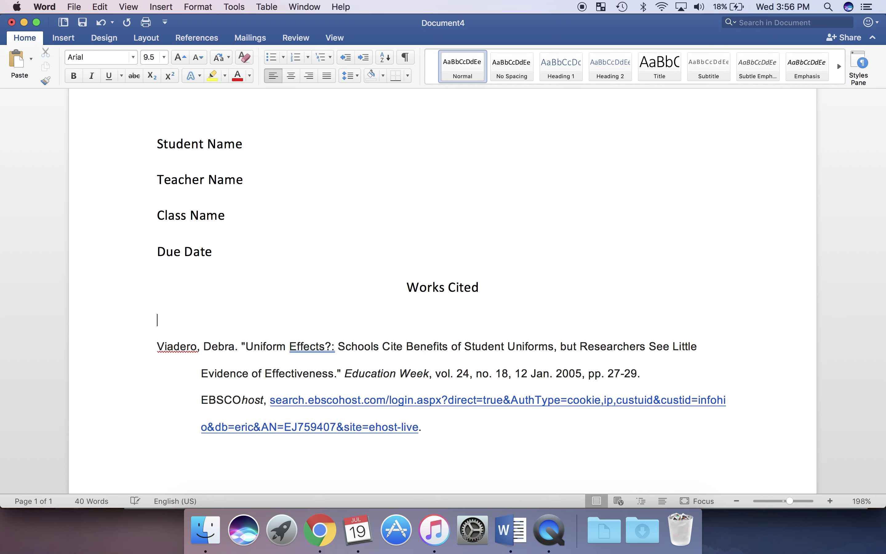
key(super+v)
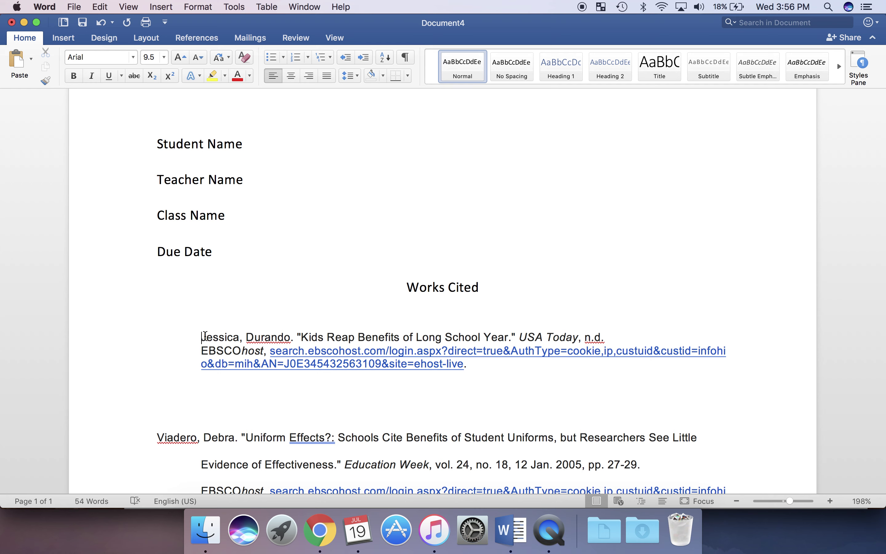
key(BackSpace)
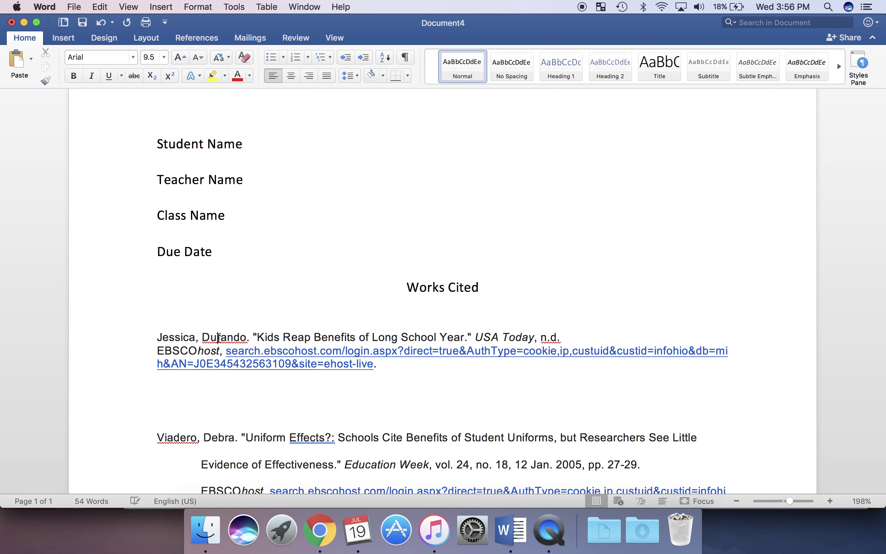
- Move the author's surname to the start of the citation and fix the surrounding commas
double_click(218, 337)
drag(218, 337, 158, 337)
key(Right)
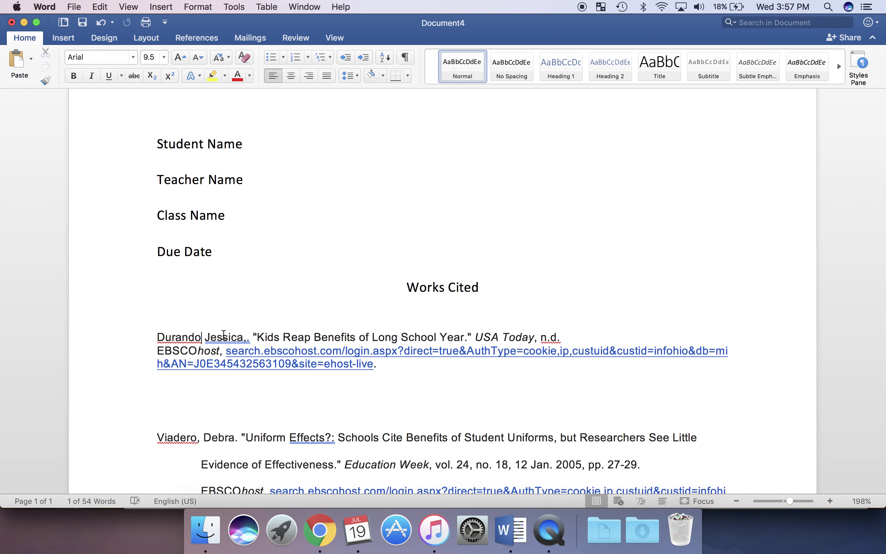
text(,)
key(Right)
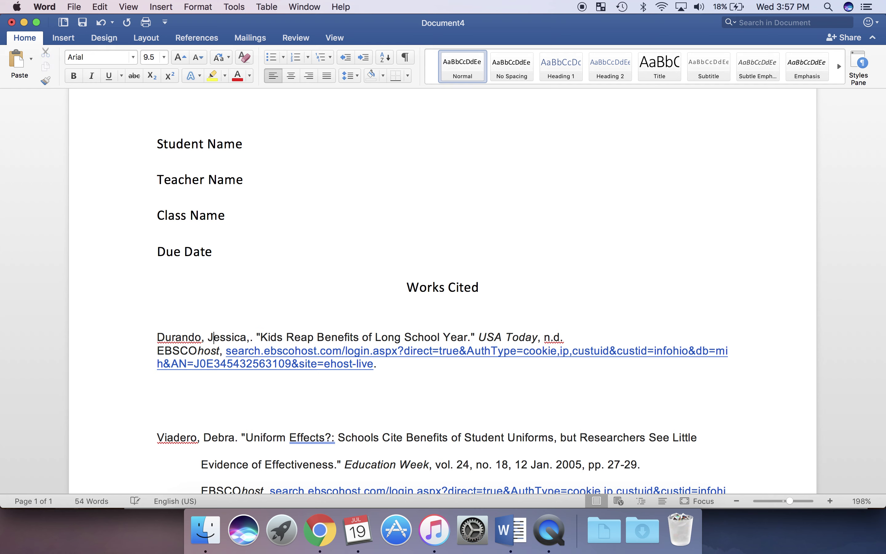
key(BackSpace)
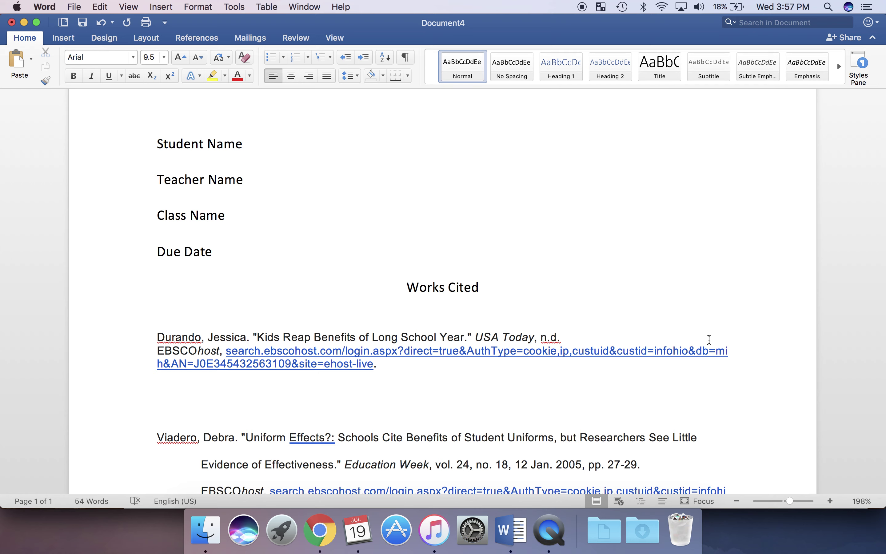
- Rejoin the citation's web address so the entry runs as one continuous paragraph
click(574, 340)
key(Right)
key(Right)
key(Right)
key(Right)
key(Right)
key(Right)
key(Return)
key(BackSpace)
key(BackSpace)
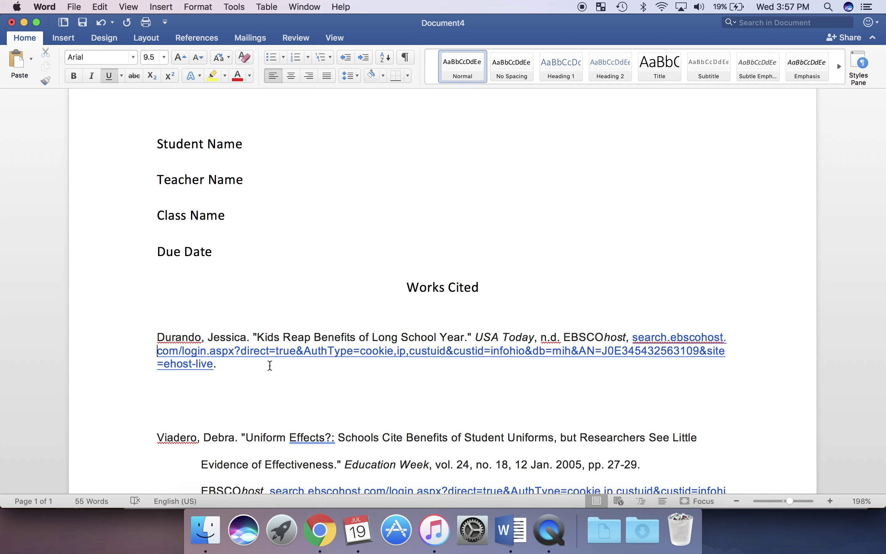
- Set the Kids Reap Benefits citation's line spacing to 2.0
triple_click(166, 338)
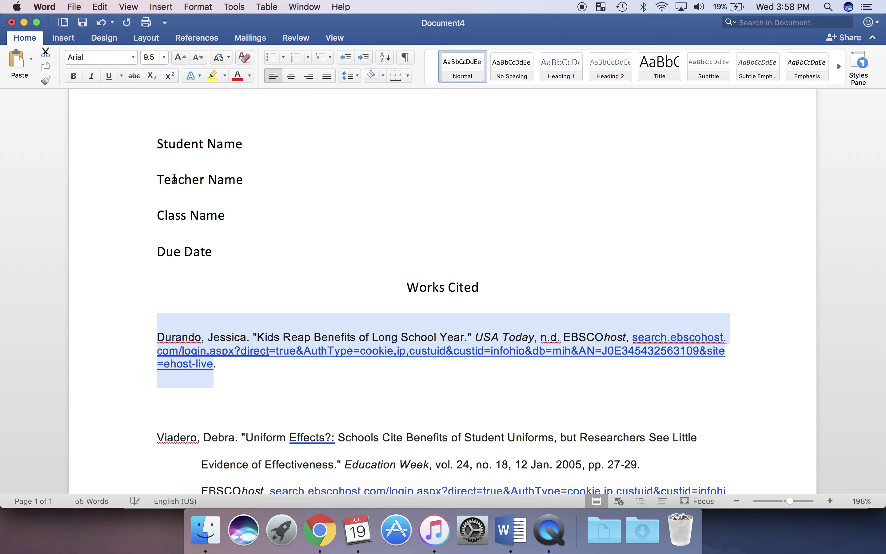
click(349, 76)
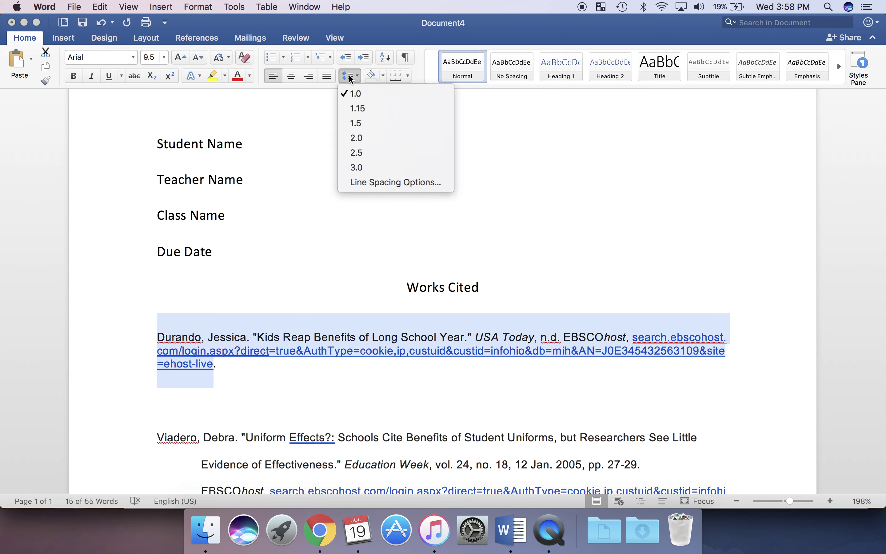
click(354, 138)
- Indent the citation with Tab, then restore its original indentation with Decrease Indent
click(153, 364)
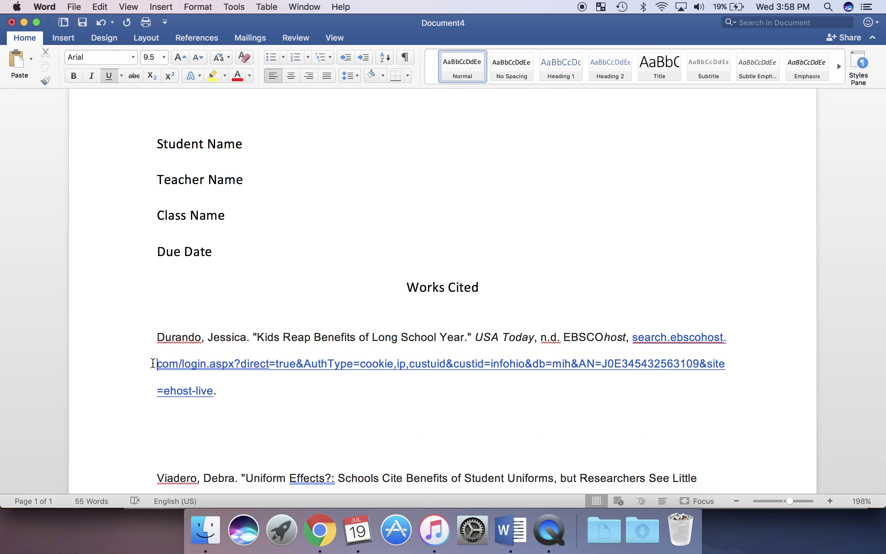
key(Tab)
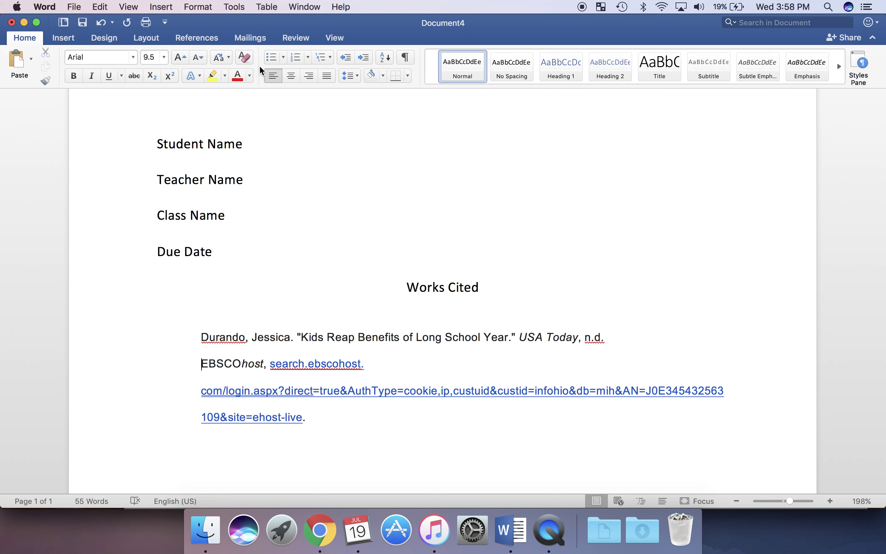
click(346, 58)
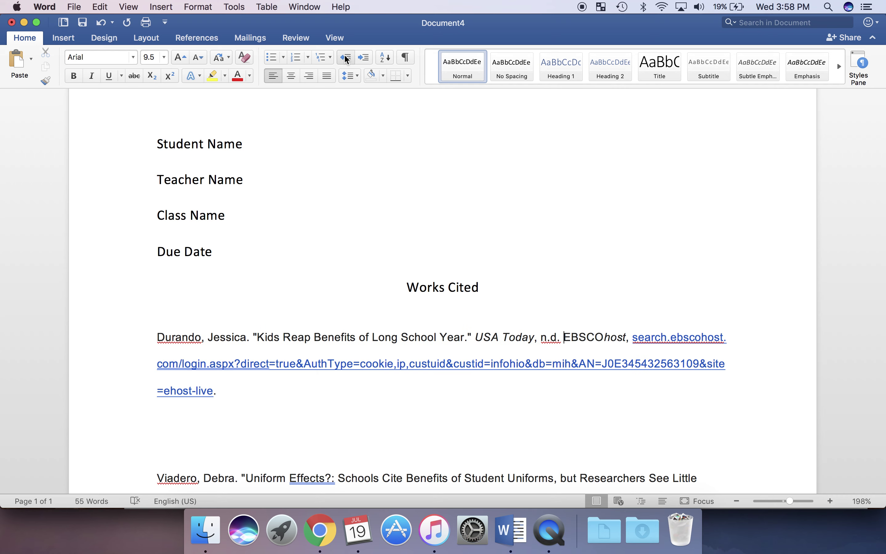
click(149, 372)
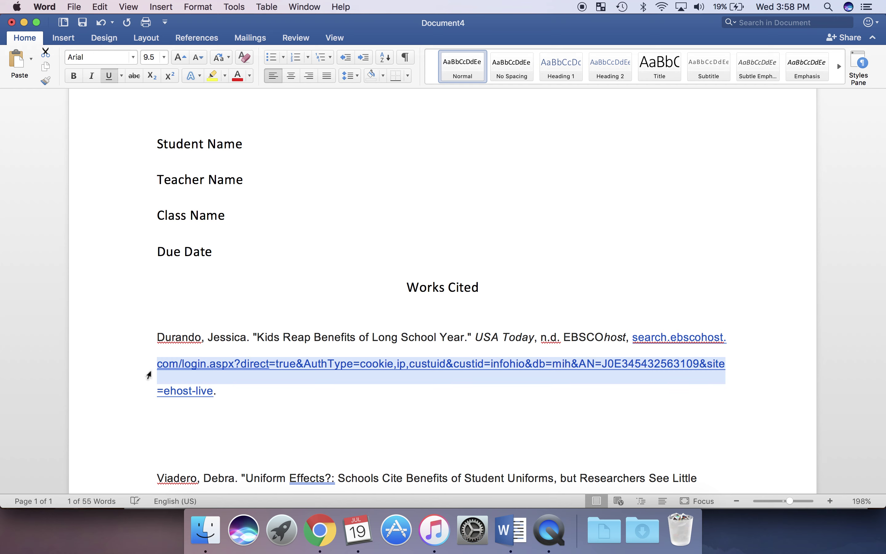
key(Left)
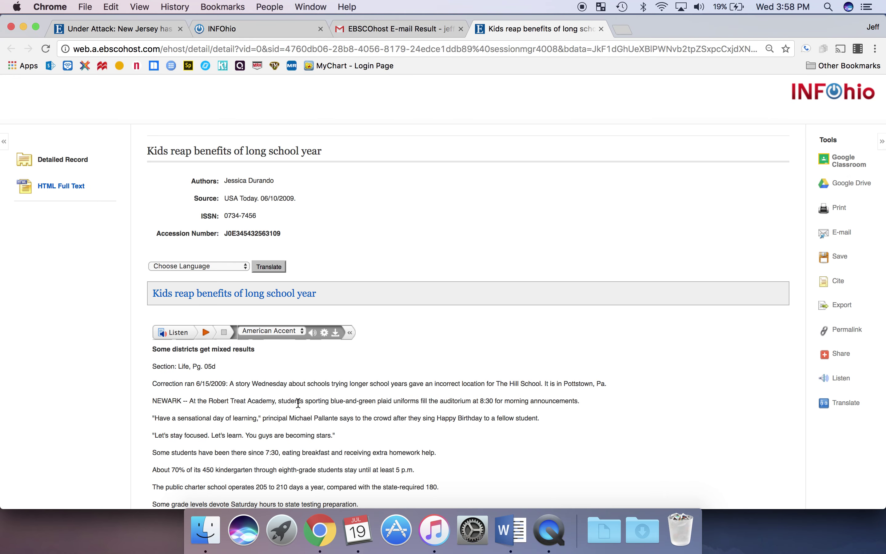
- Follow the citation's hyperlink to confirm it opens the Kids reap benefits article, then return to Word
click(513, 531)
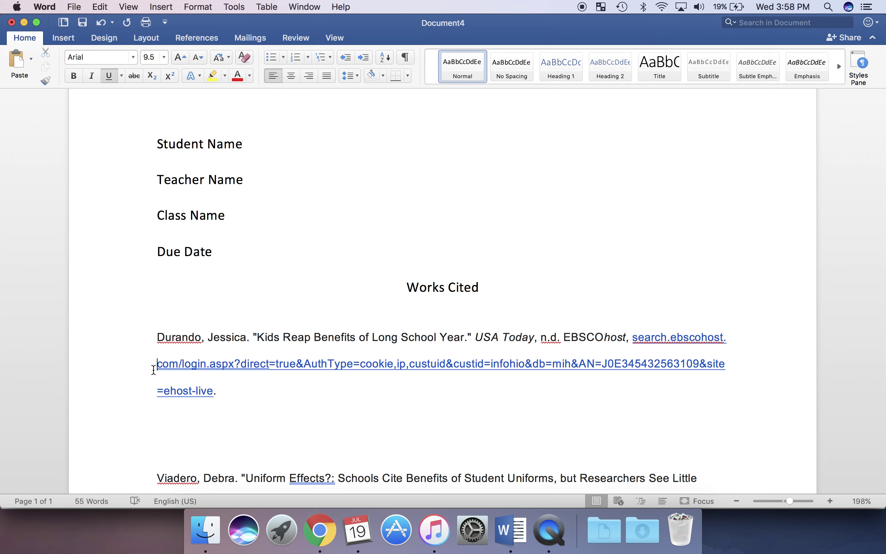
key(Left)
key(Right)
click(154, 370)
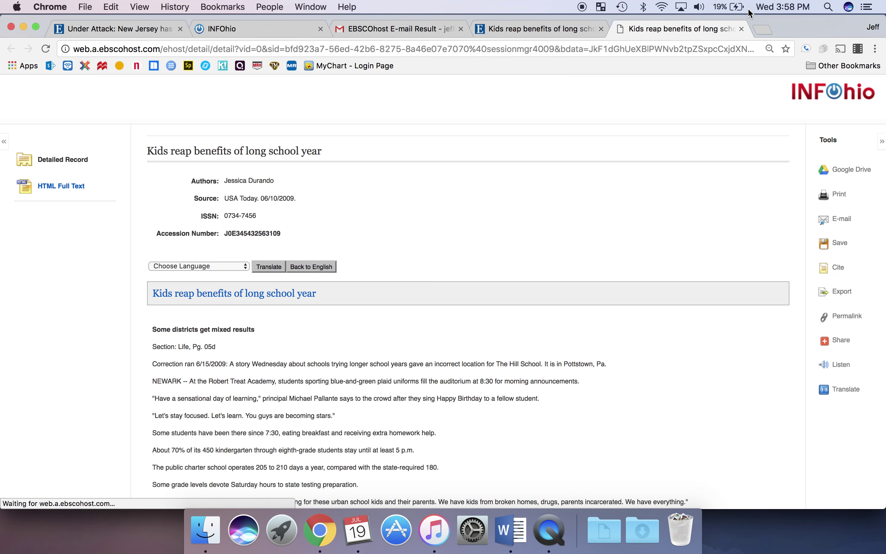
click(510, 531)
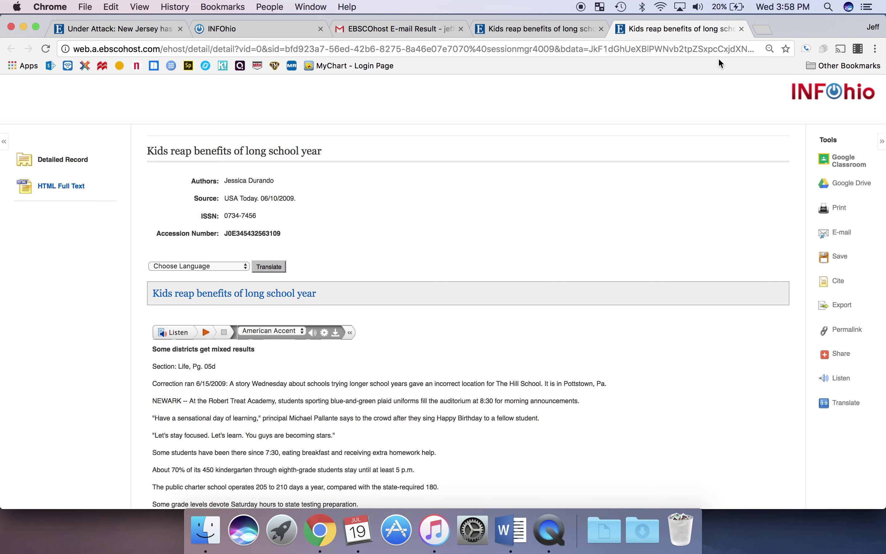
- Remove the hyperlink from the Durando citation's URL and tab-indent its wrapped continuation line
click(520, 542)
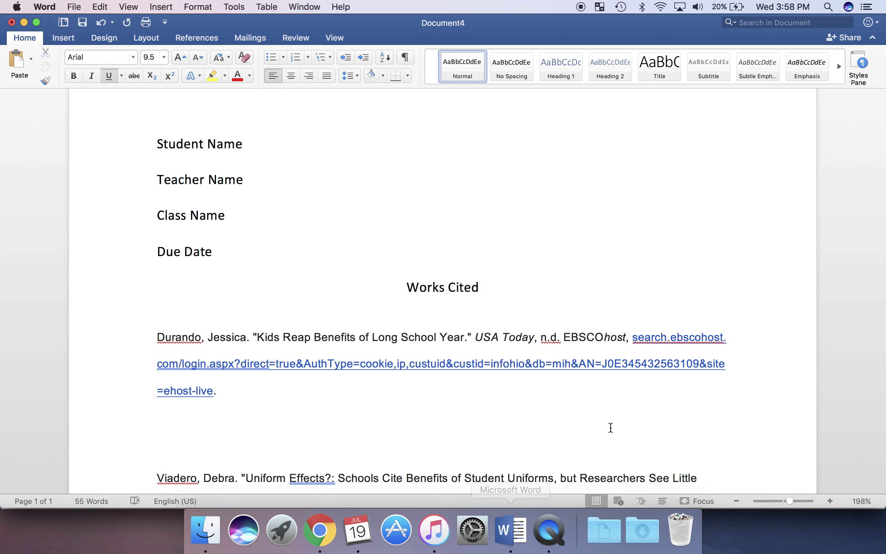
drag(632, 336, 643, 387)
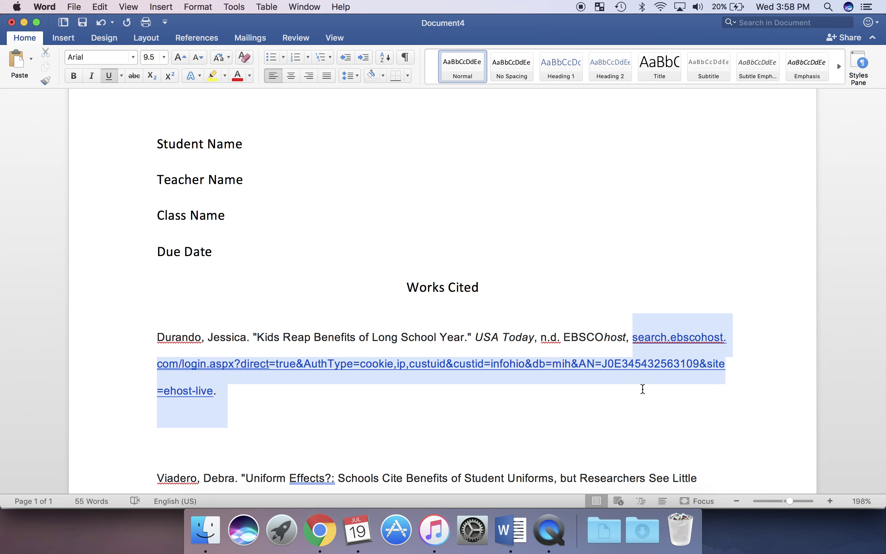
right_click(547, 372)
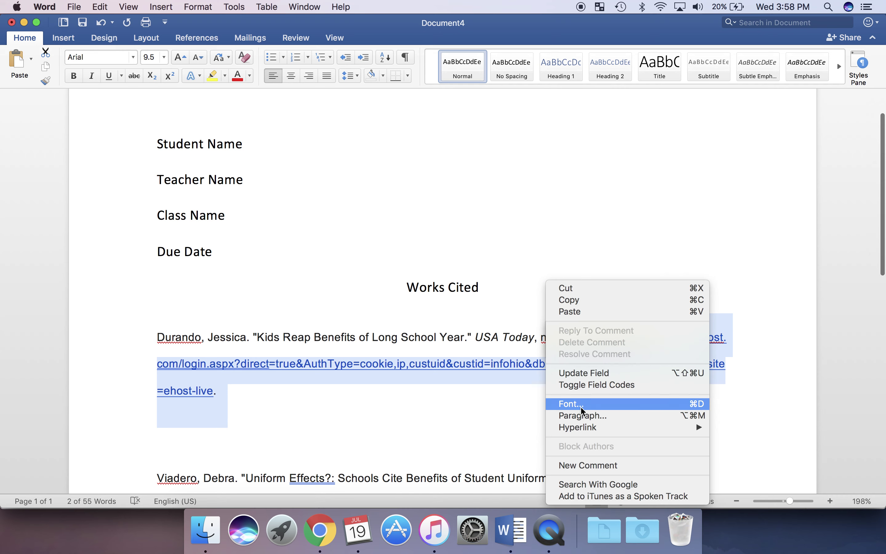
mouse_move(585, 428)
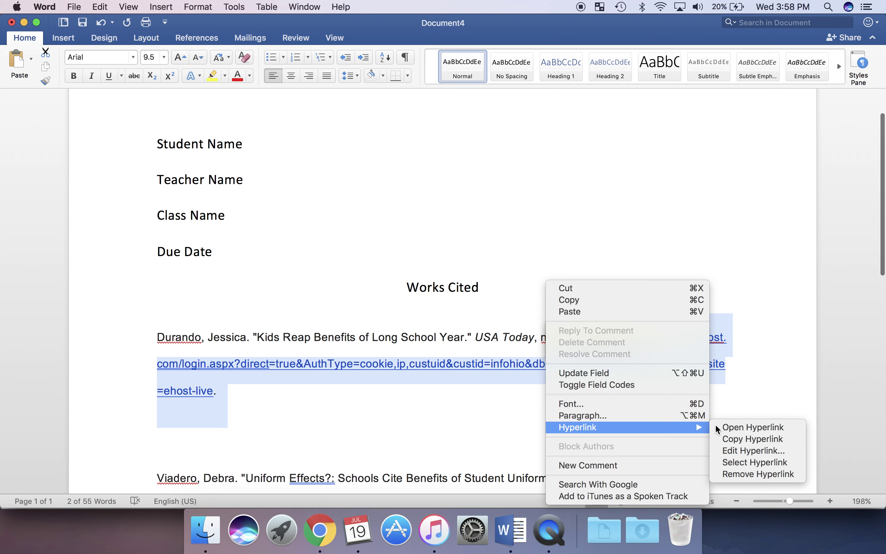
click(756, 472)
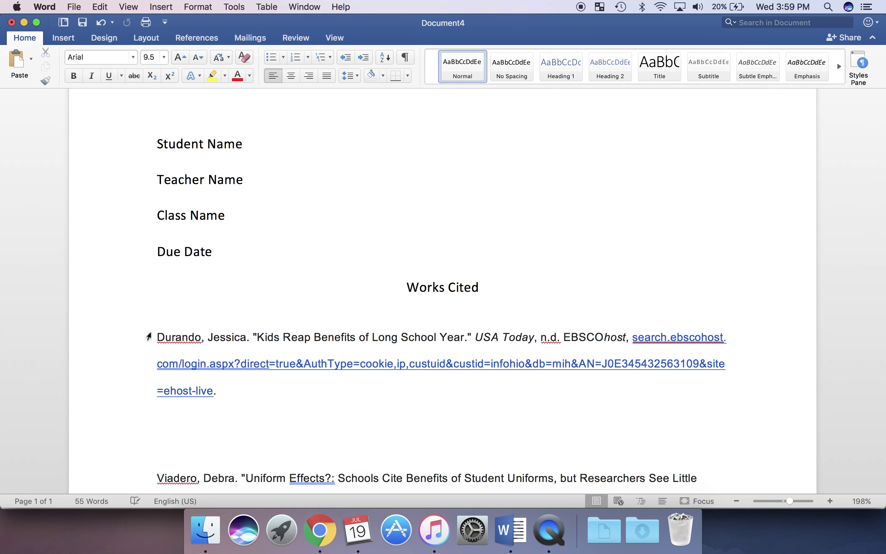
click(153, 367)
key(Return)
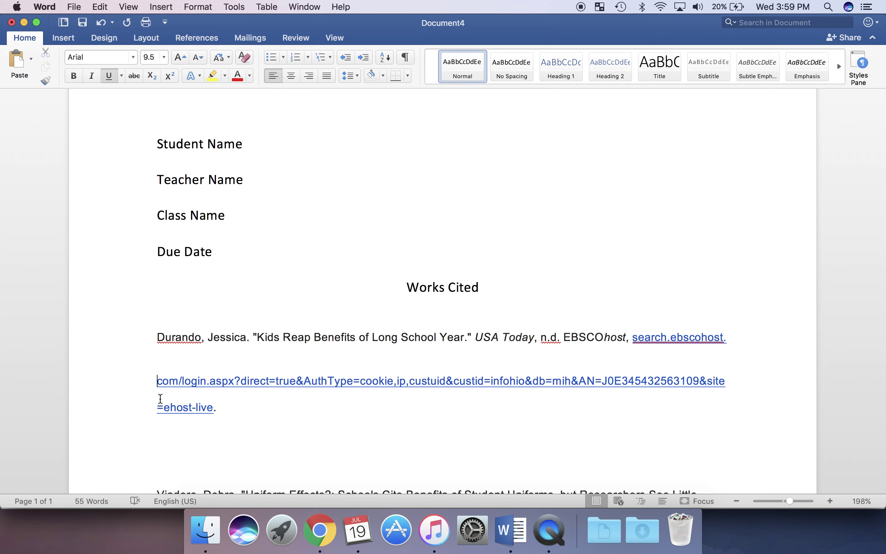
key(Tab)
key(Tab)
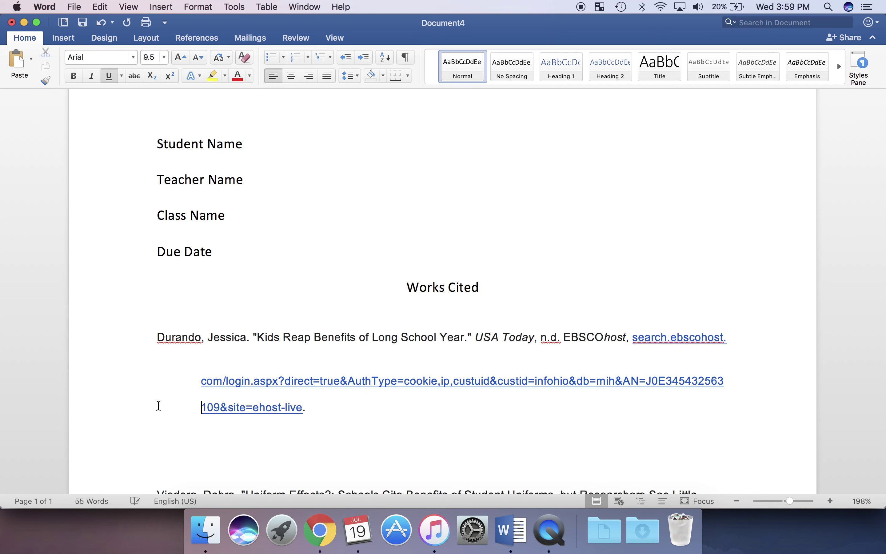
- Double-space the Durando citation (2.0) and delete the blank line before the Viadero entry
click(305, 337)
shift+click(308, 379)
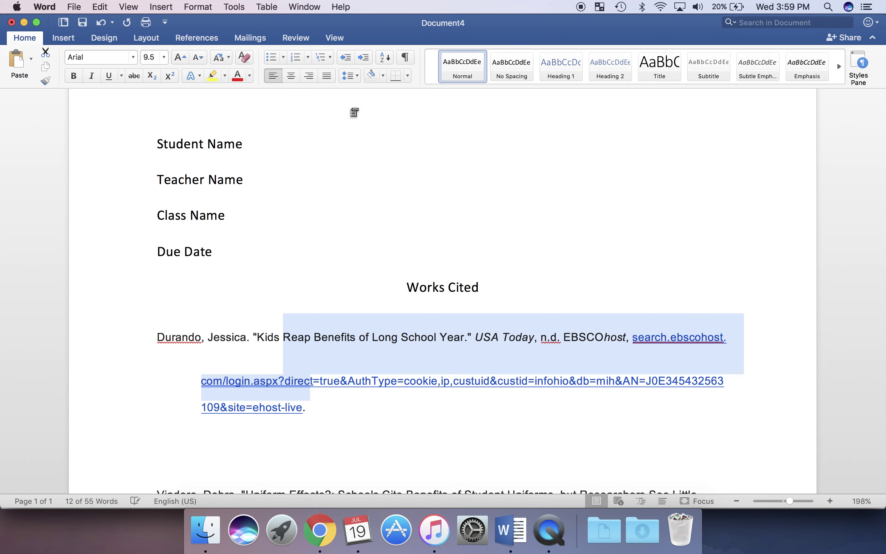
click(354, 77)
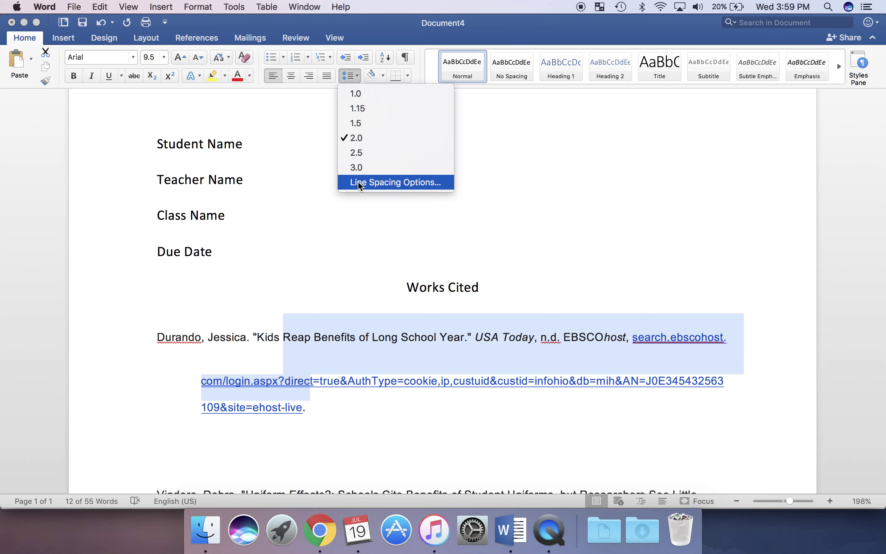
click(395, 182)
click(330, 425)
key(BackSpace)
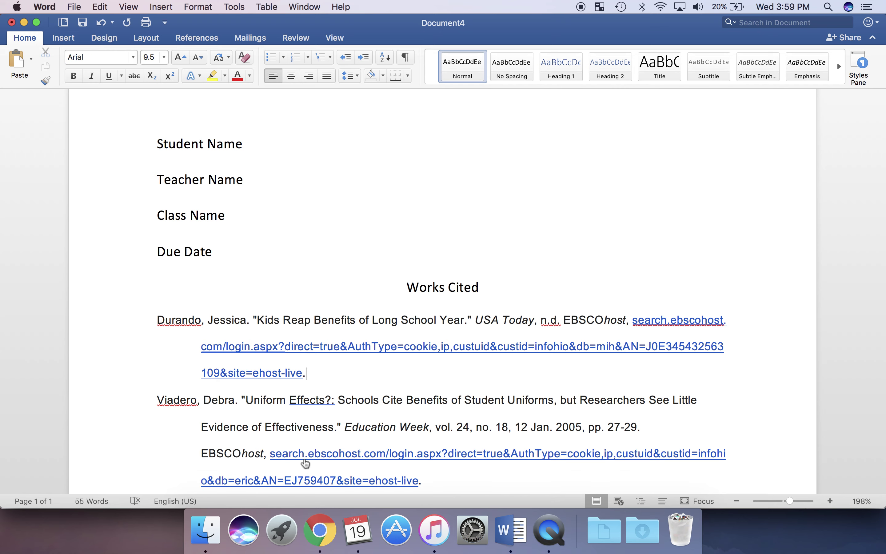
scroll(305, 464, down, 2)
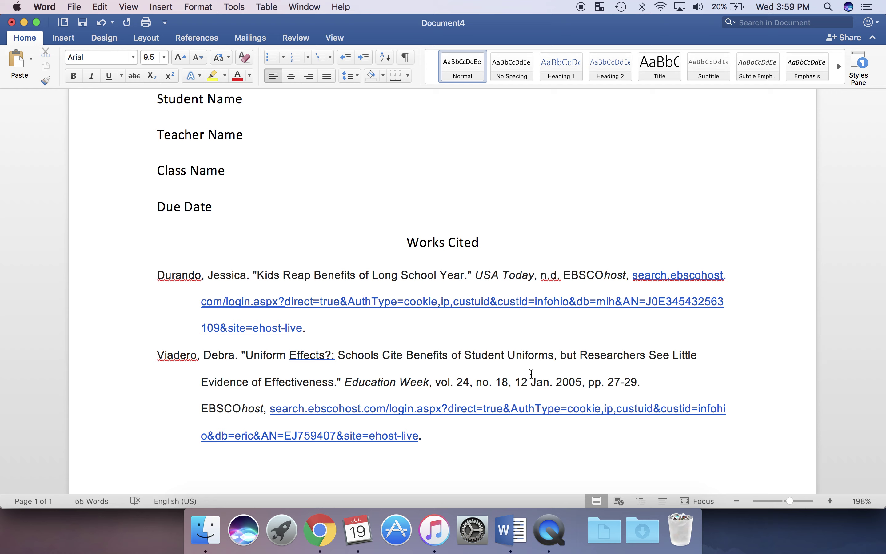
- Delete the used 'Kids Reap Benefits' EBSCOhost results email in Gmail, then go back to Word
click(320, 529)
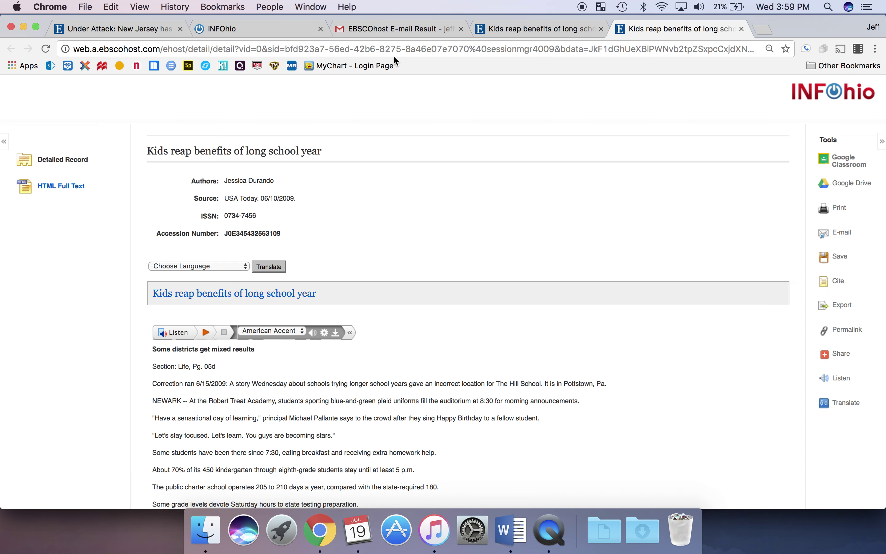
click(391, 31)
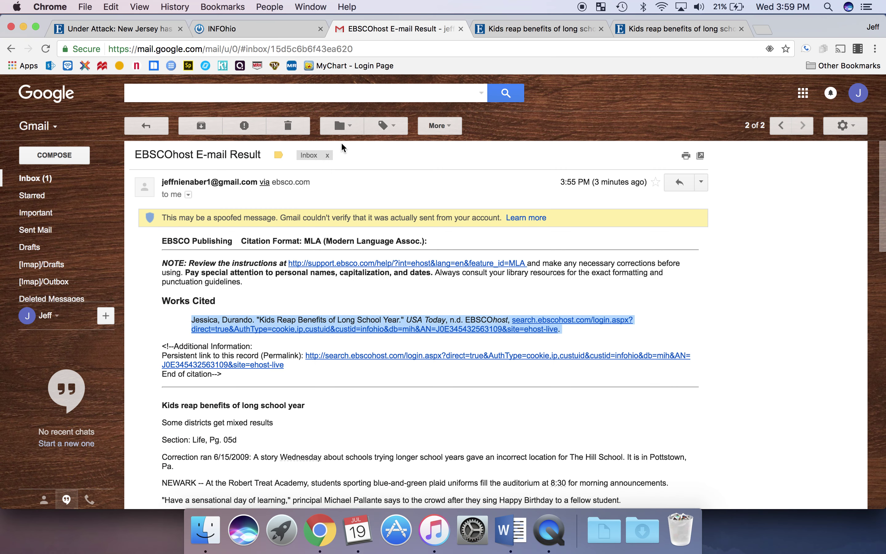
click(289, 127)
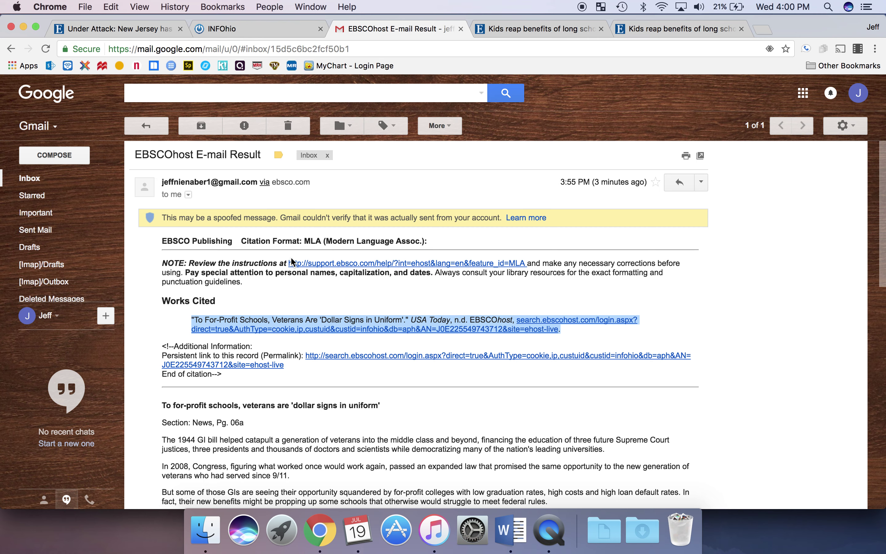
click(516, 543)
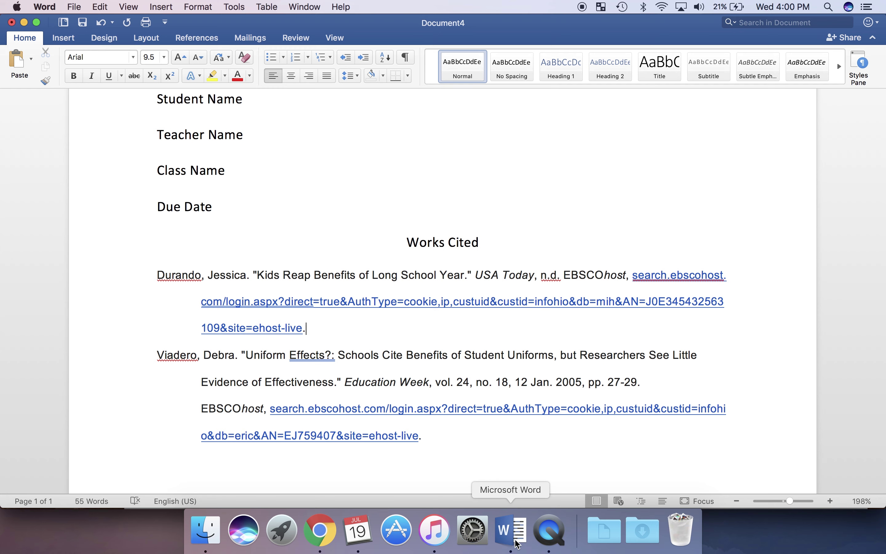
- Paste the veterans citation on a new line directly above the Viadero entry
click(158, 354)
key(Return)
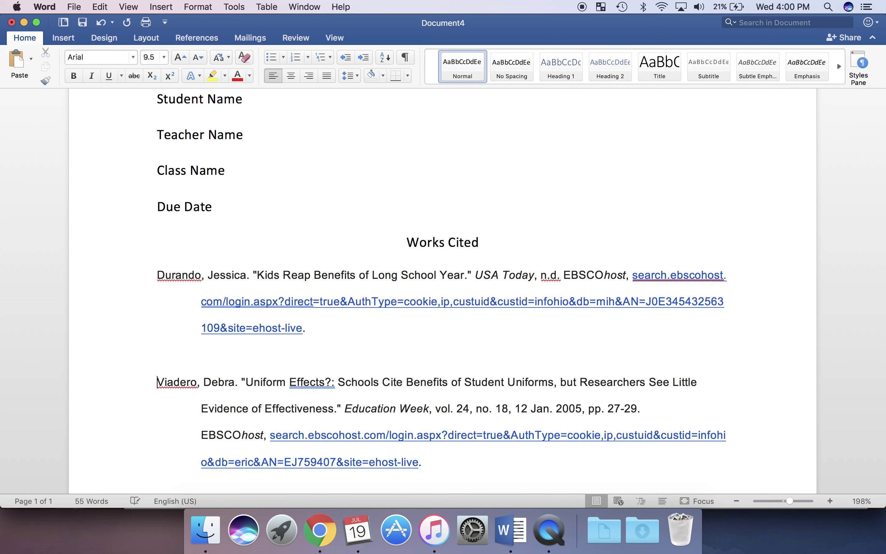
key(super+v)
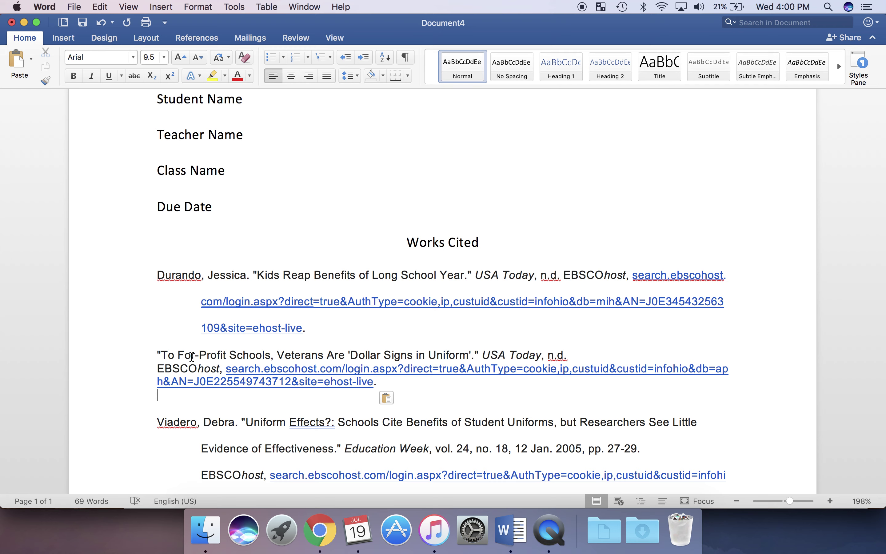
triple_click(192, 356)
key(super+2)
key(Left)
key(Left)
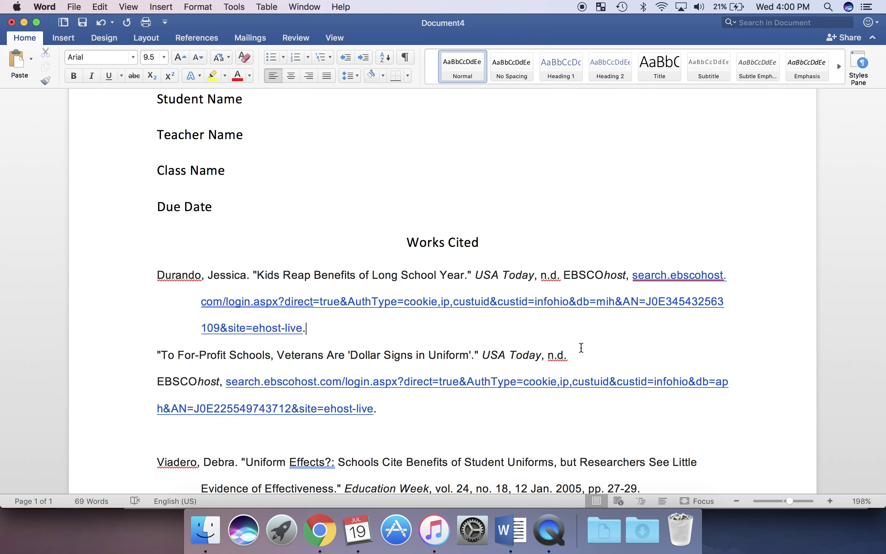
- Join the veterans citation's EBSCOhost source and link onto the line after 'n.d.'
click(572, 355)
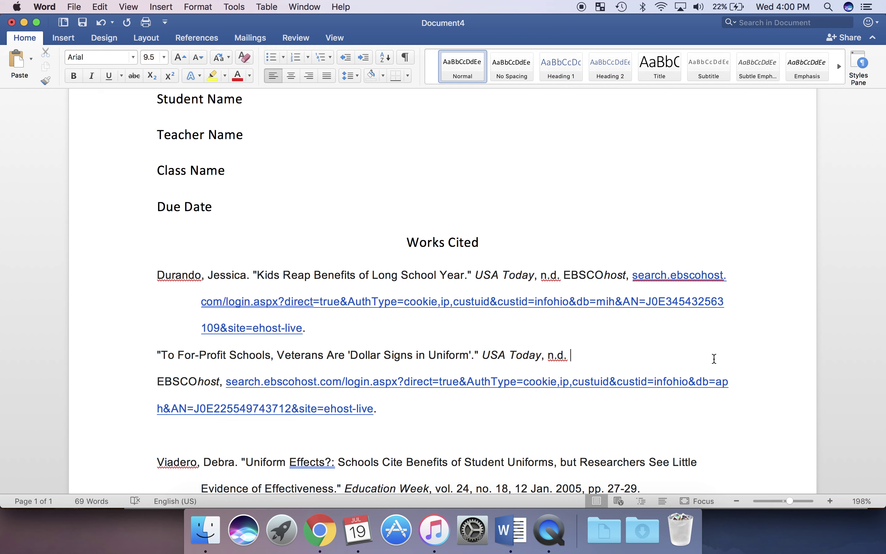
key(super+u)
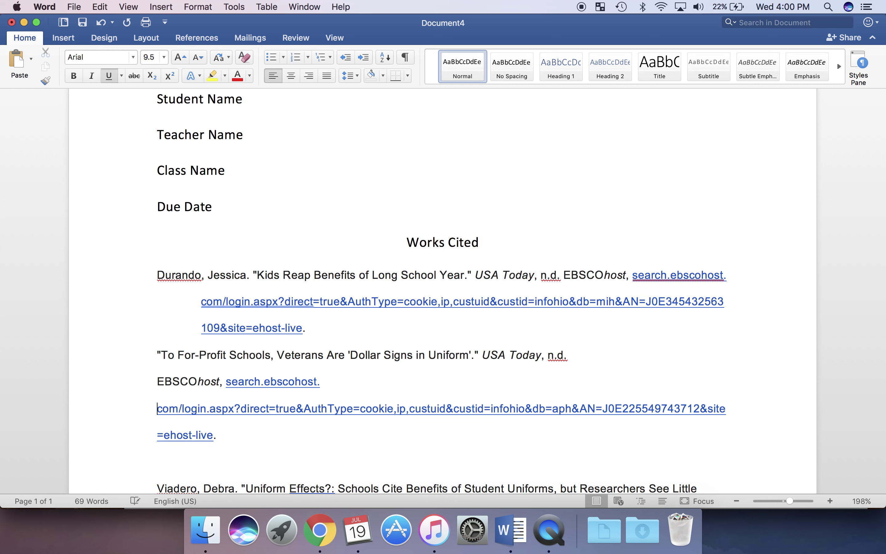
key(BackSpace)
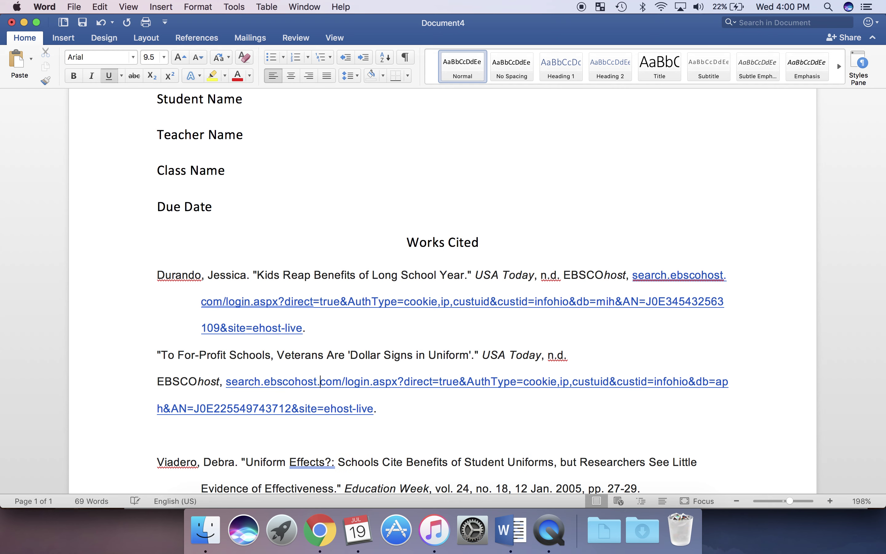
key(Left)
key(Left)
key(Left)
key(Left)
key(Left)
key(Left)
key(Left)
key(Left)
key(Left)
key(Left)
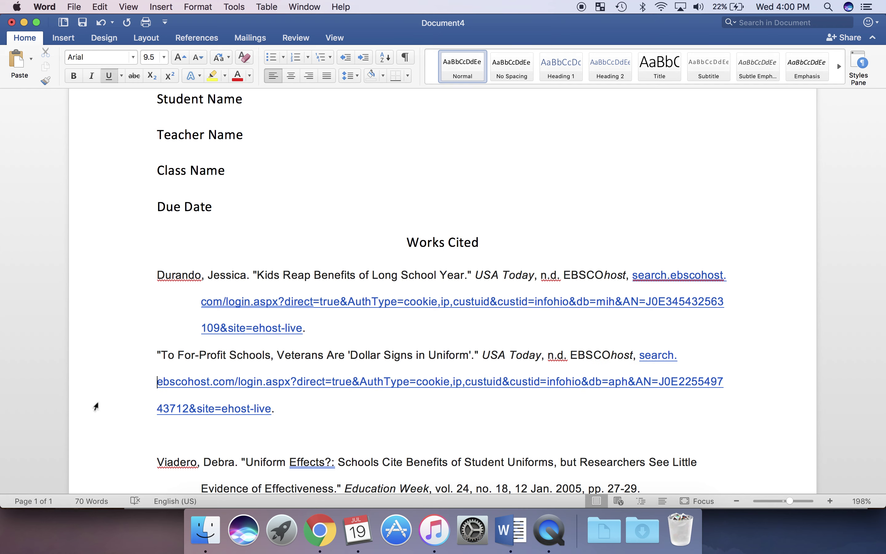
right_click(410, 381)
- Unlink the veterans citation URL, tab-indent its last line, and delete the blank line before Viadero
click(603, 447)
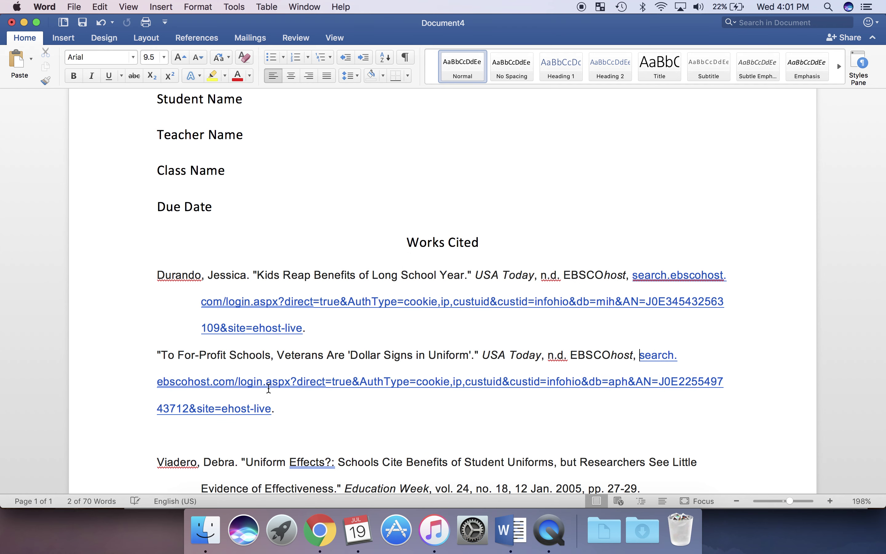
click(157, 382)
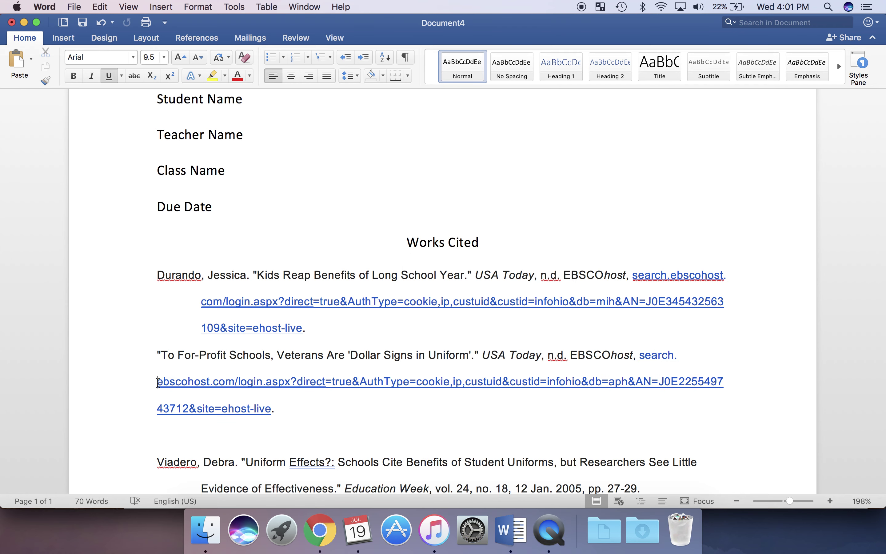
key(super+z)
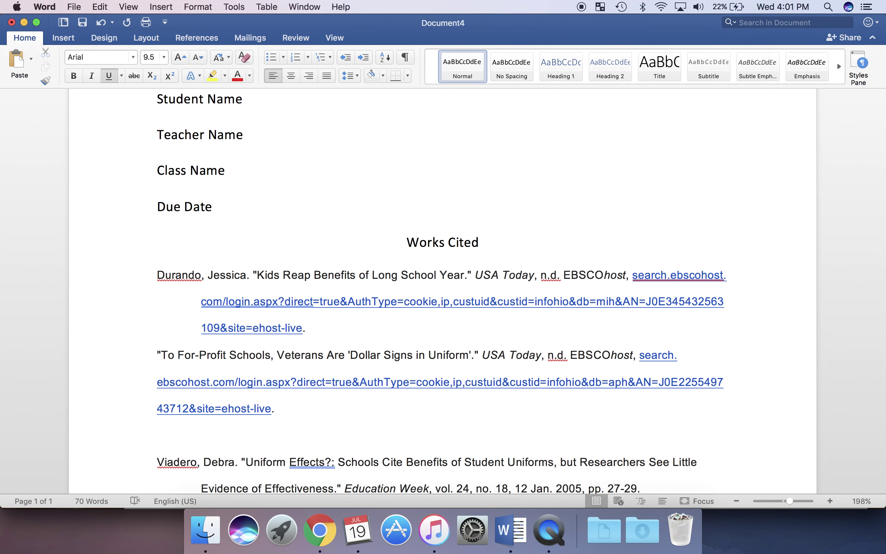
key(Tab)
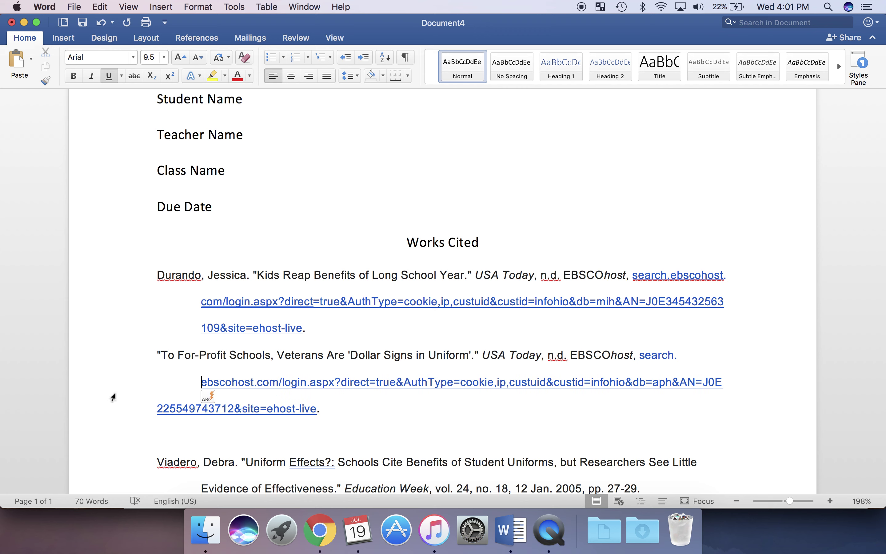
click(158, 408)
key(Tab)
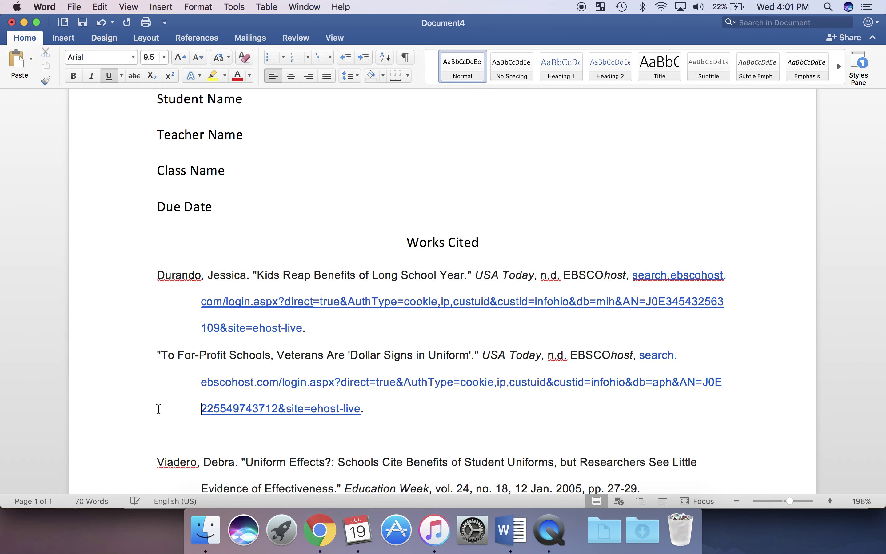
click(260, 440)
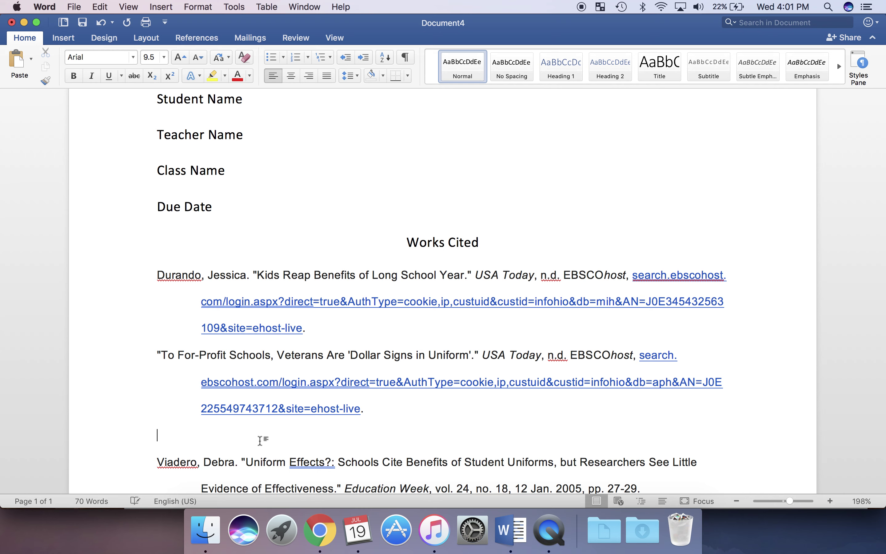
key(BackSpace)
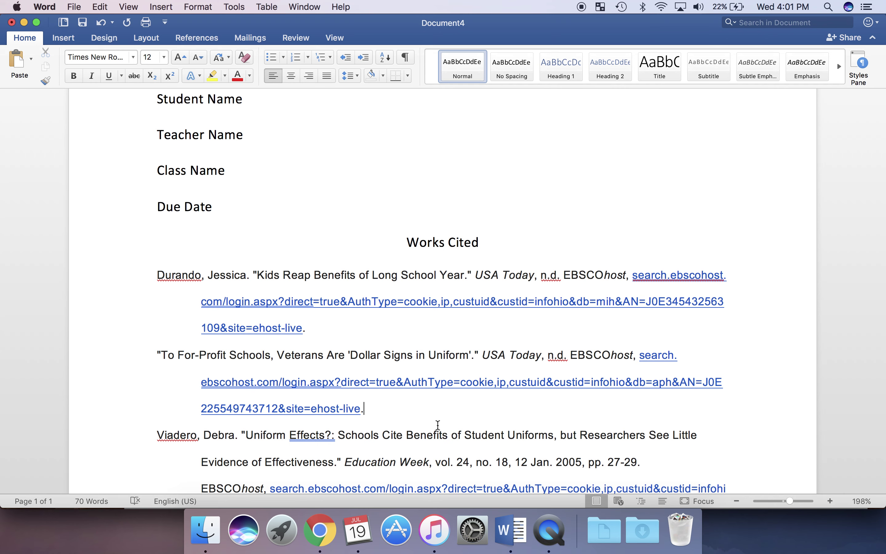
scroll(437, 425, down, 3)
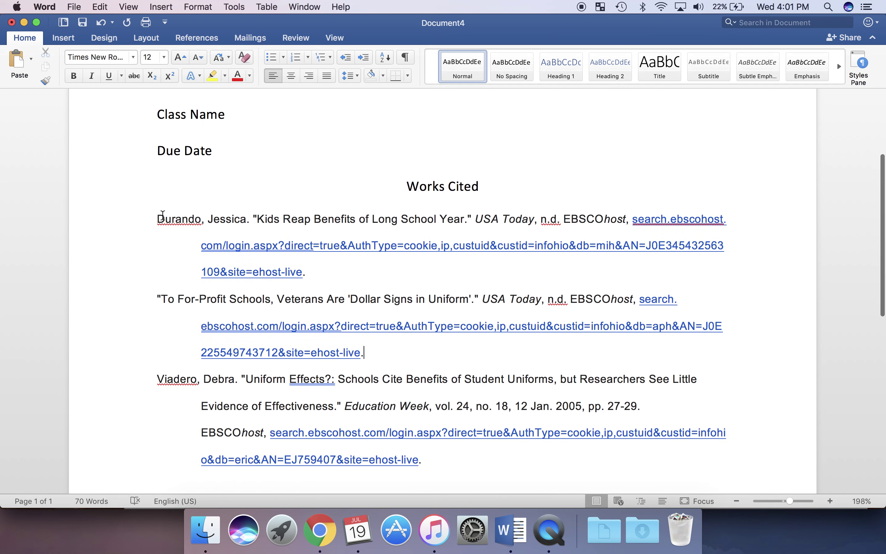
scroll(414, 367, down, 1)
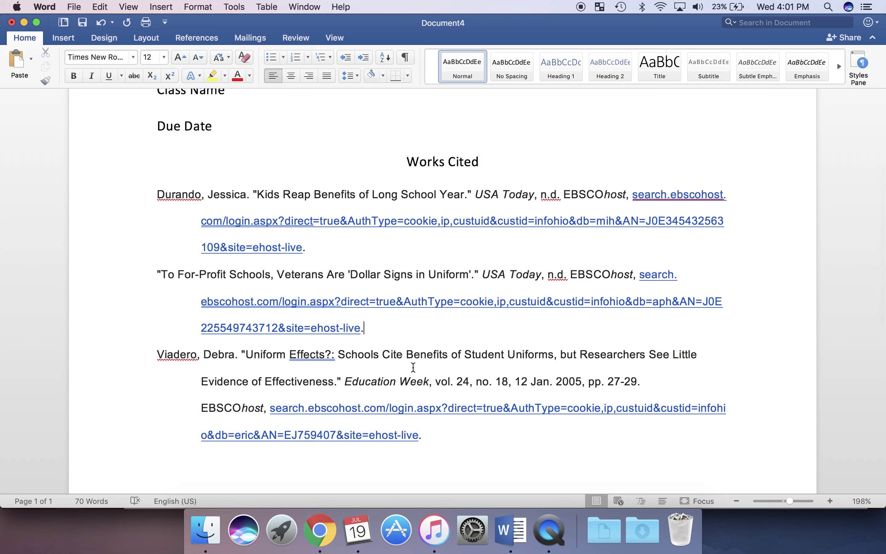